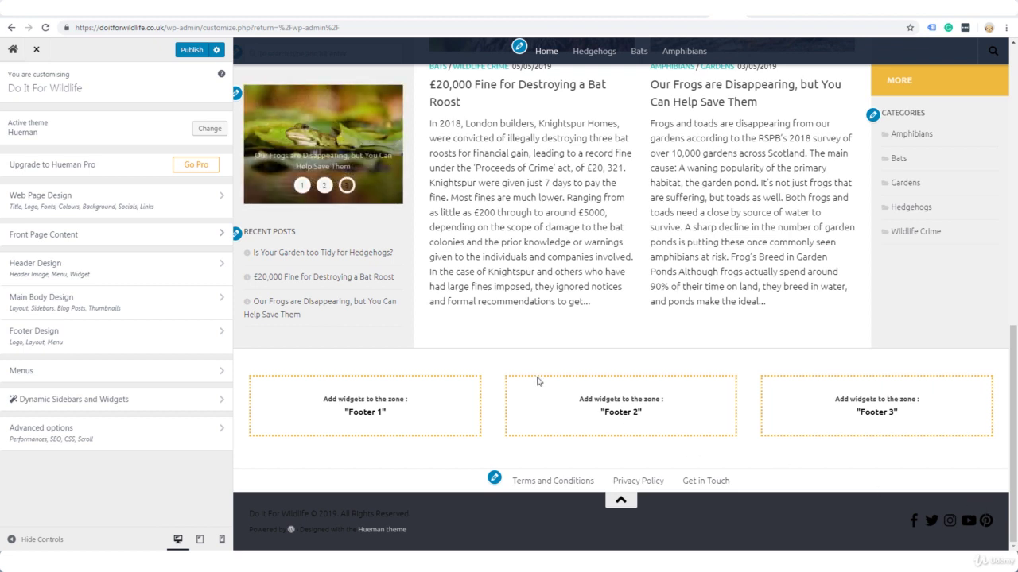
# Disable the footer widget columns in the footer design settings and restore them to 3 Columns
pyautogui.click(167, 343)
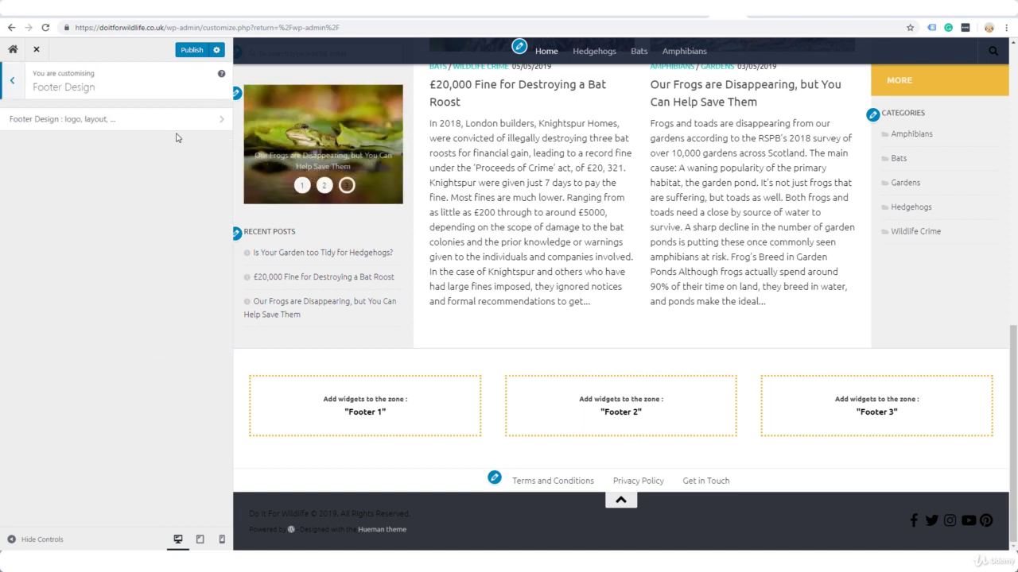
pyautogui.click(176, 120)
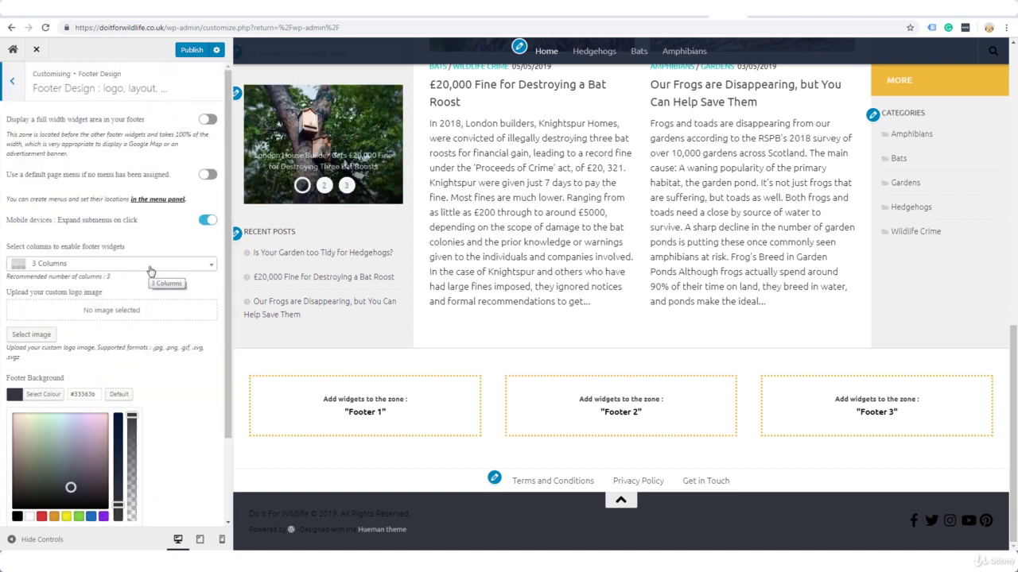
pyautogui.click(191, 268)
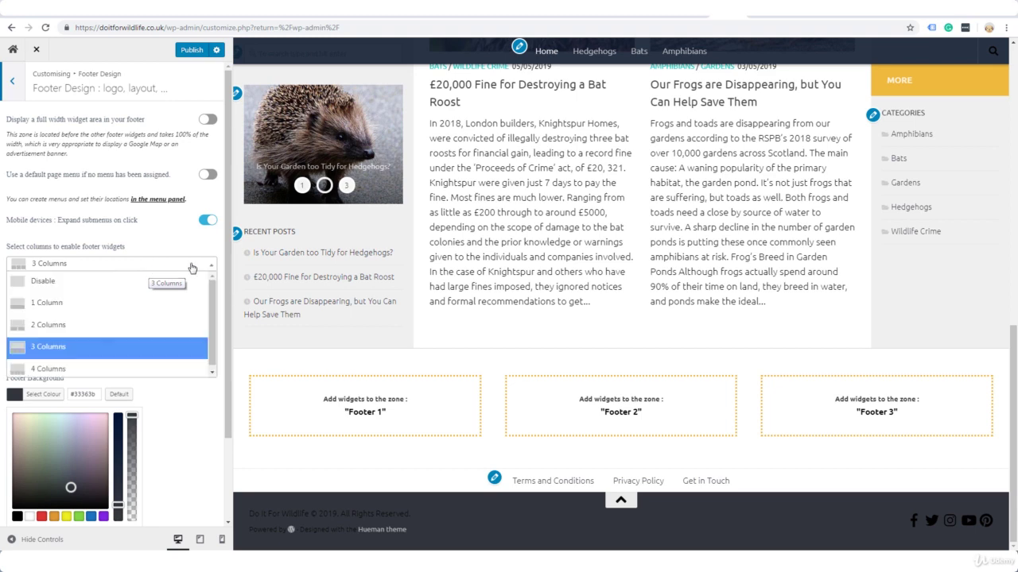
pyautogui.click(80, 282)
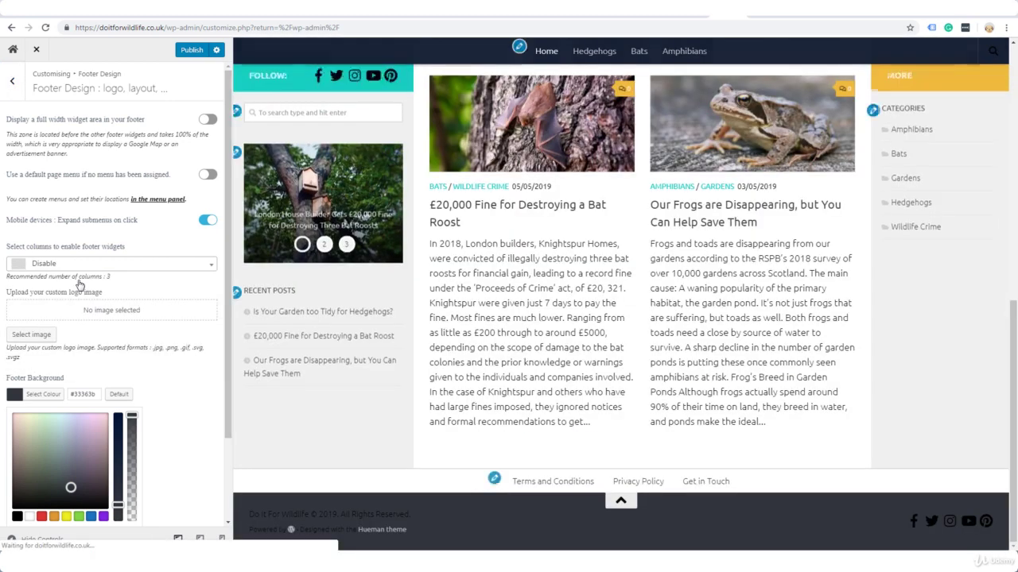
pyautogui.click(198, 268)
pyautogui.click(71, 346)
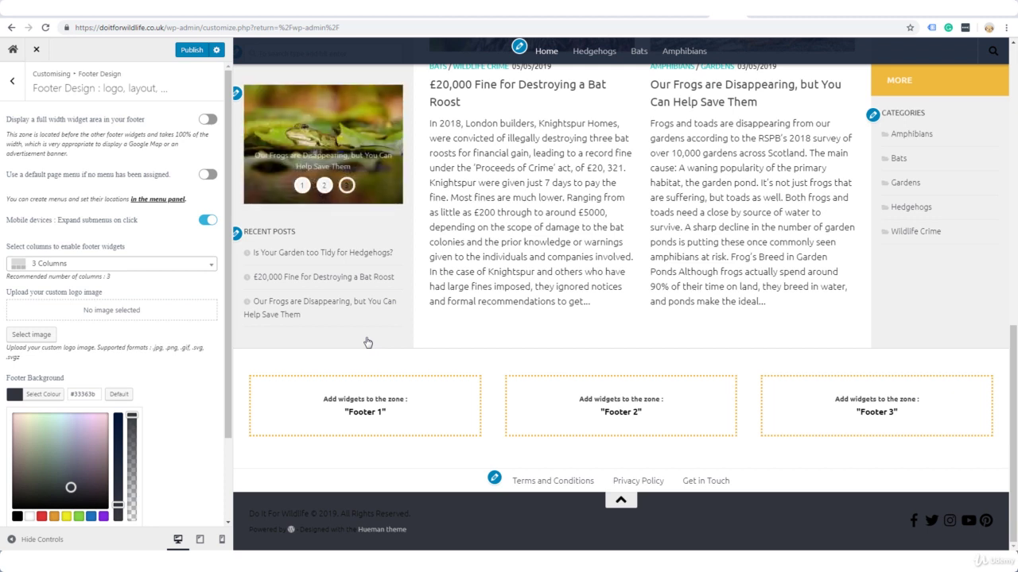
# Open the Footer 1 widget area within Dynamic Sidebars and Widgets
pyautogui.click(12, 80)
pyautogui.click(103, 399)
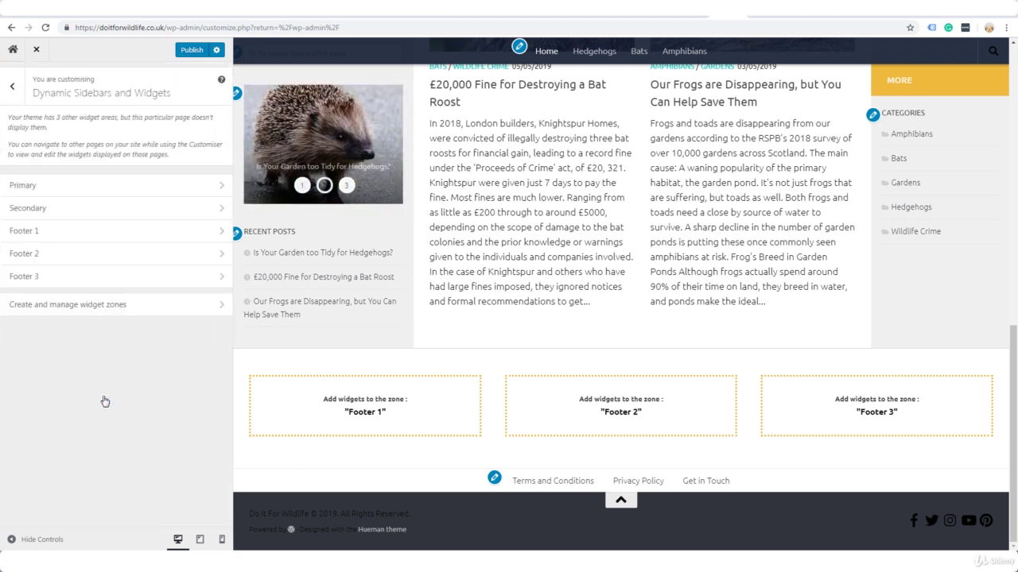
pyautogui.click(203, 233)
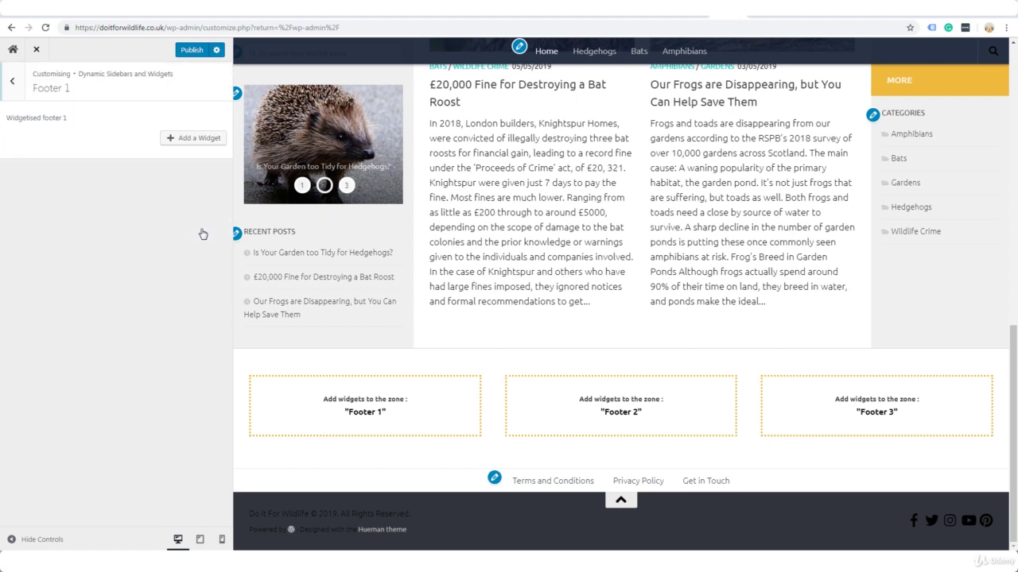
# Add a Navigation Menu widget showing the Main Menu to Footer 1 and delete it again
pyautogui.click(197, 141)
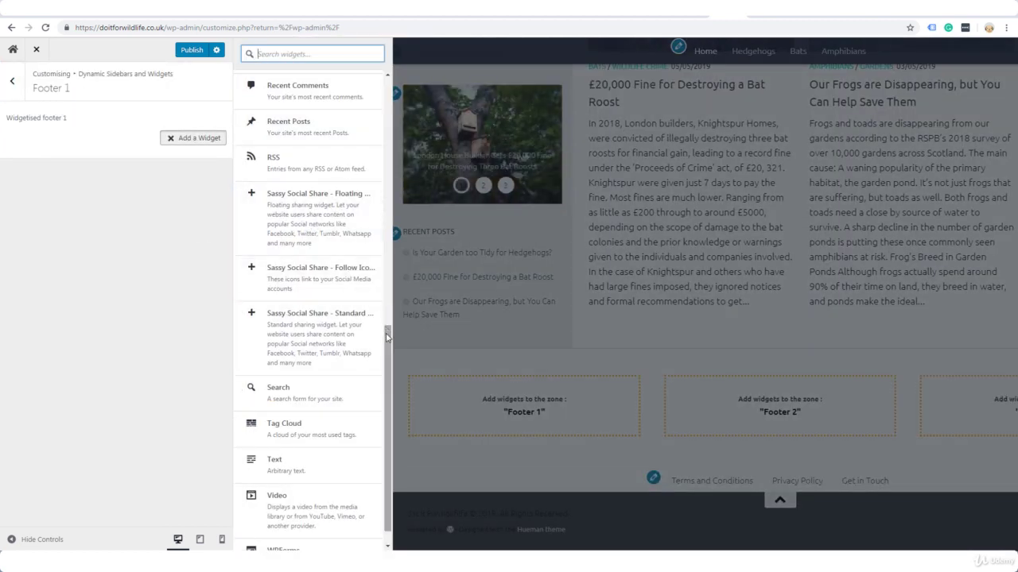
pyautogui.moveTo(388, 330); pyautogui.dragTo(386, 215)
pyautogui.click(323, 214)
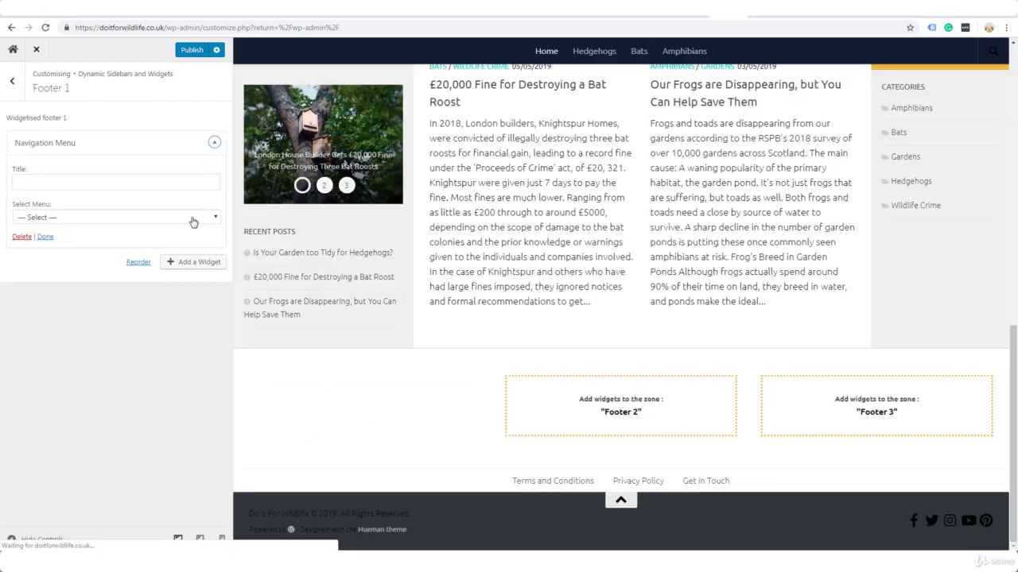
pyautogui.click(190, 217)
pyautogui.click(68, 247)
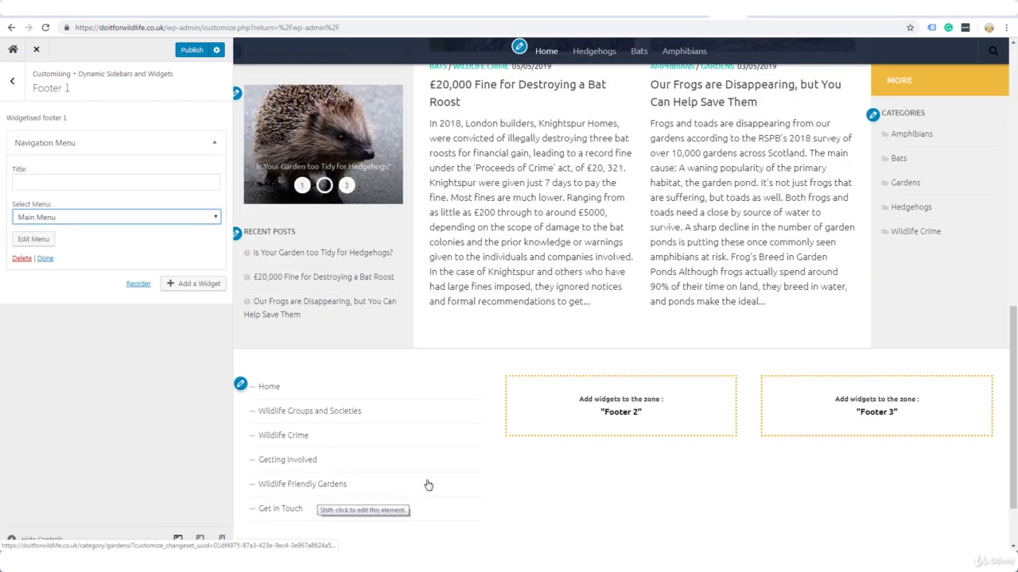
pyautogui.scroll(-1, 426, 484)
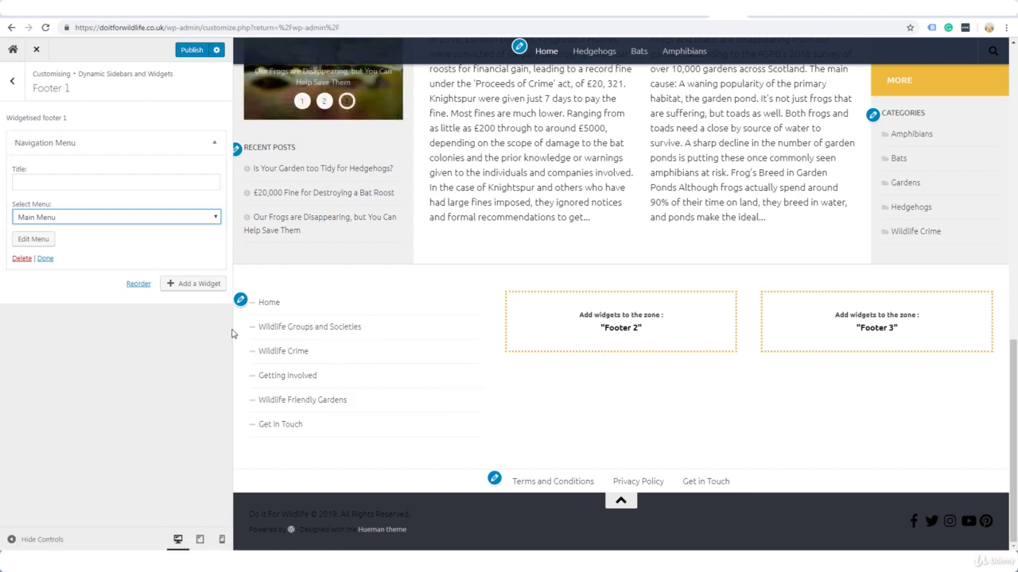
pyautogui.click(22, 259)
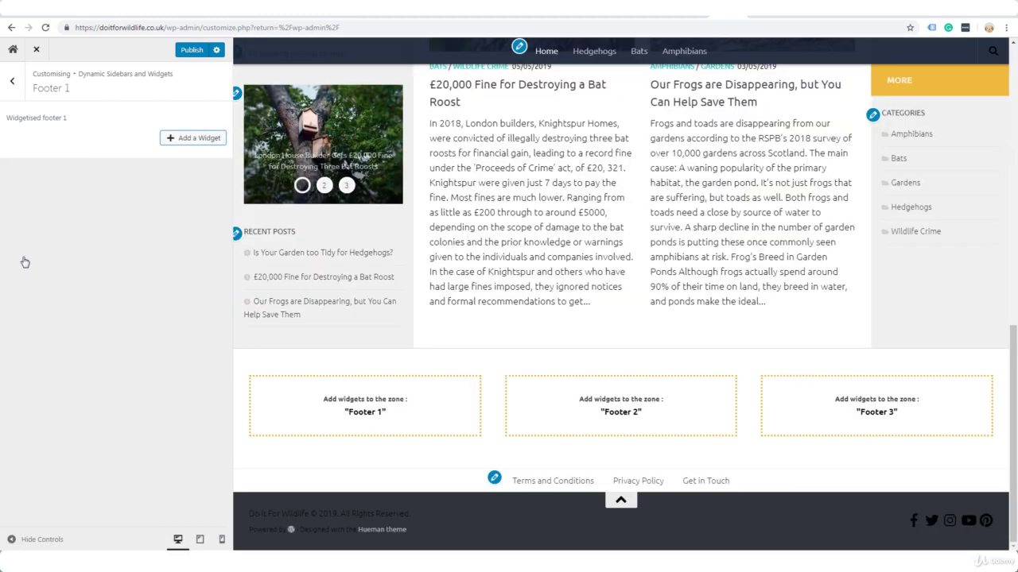
# Add a Video widget to Footer 1 and start adding its video from a URL
pyautogui.click(193, 138)
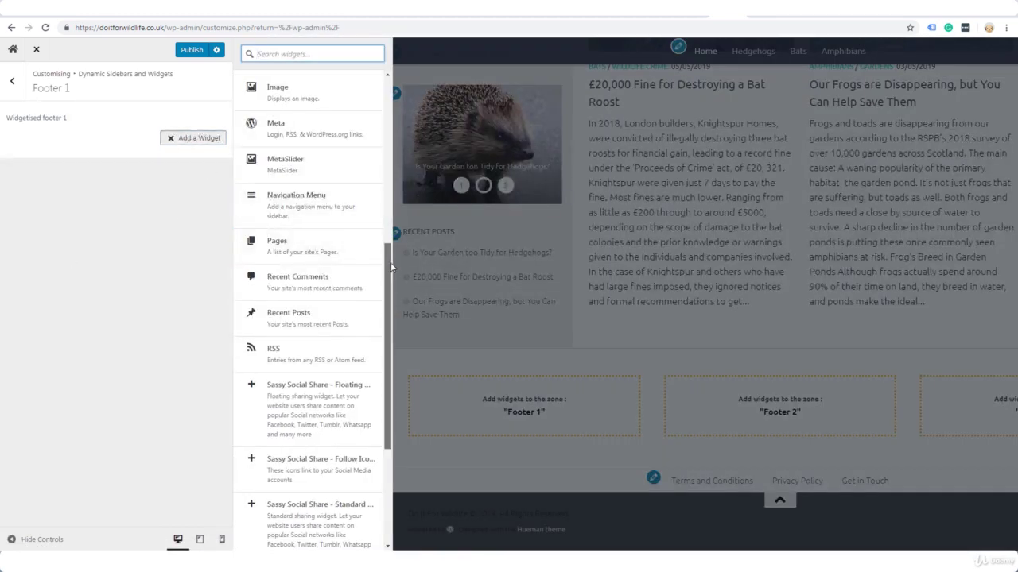
pyautogui.scroll(-3, 391, 265)
pyautogui.click(314, 482)
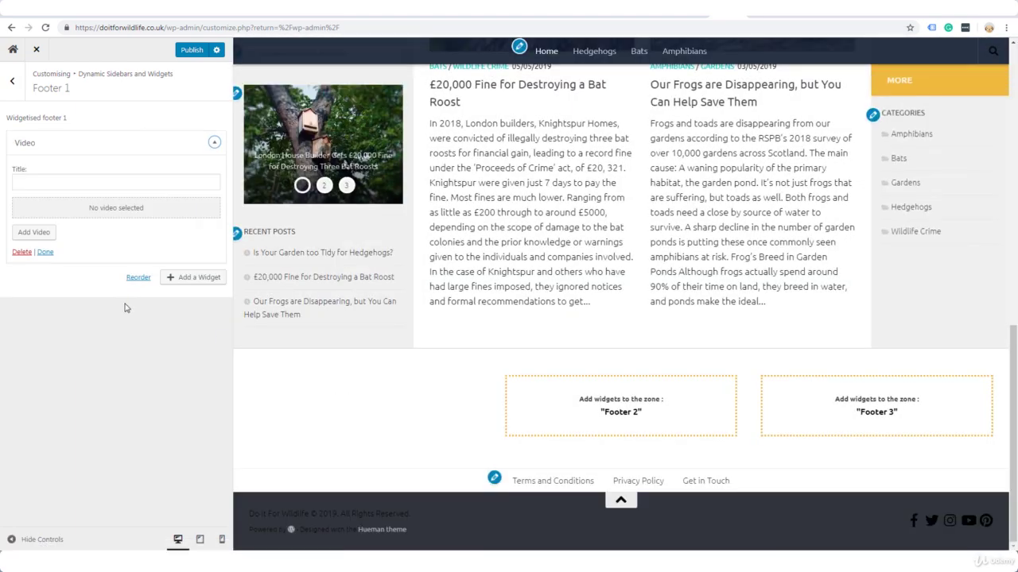
pyautogui.click(28, 234)
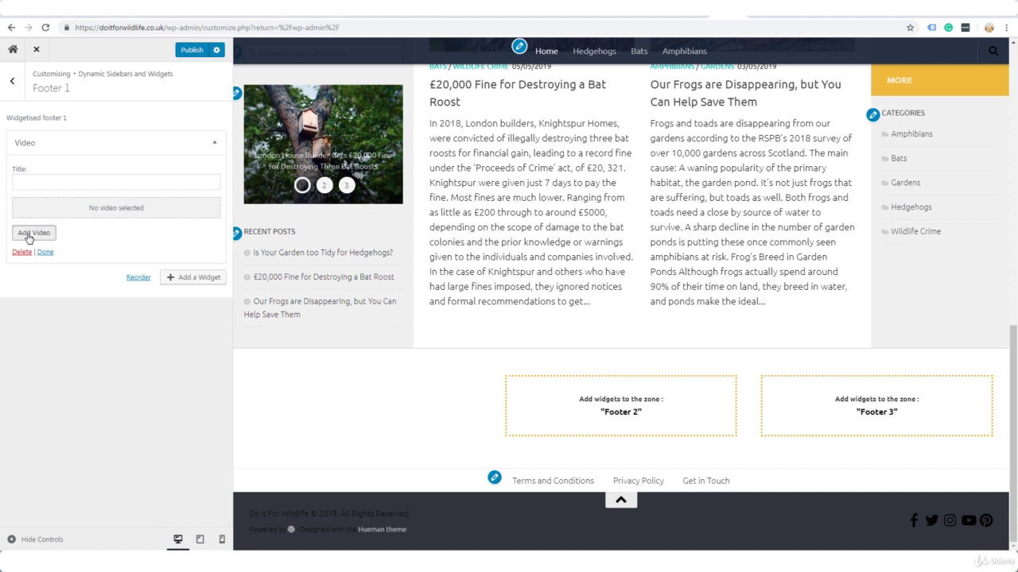
pyautogui.click(45, 104)
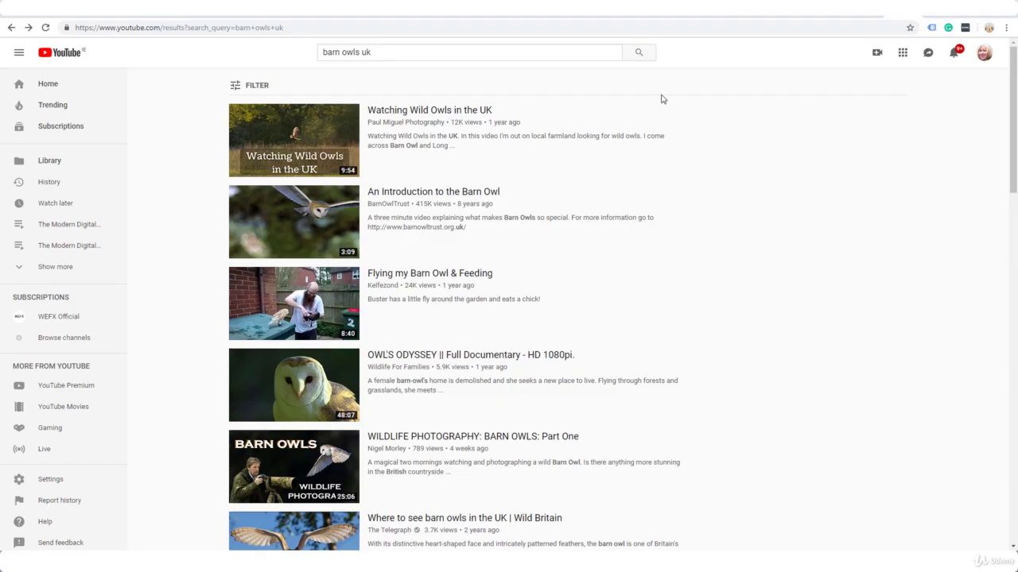
# Switch to YouTube, open the video "An Introduction to the Barn Owl" and copy its share link
pyautogui.click(453, 194)
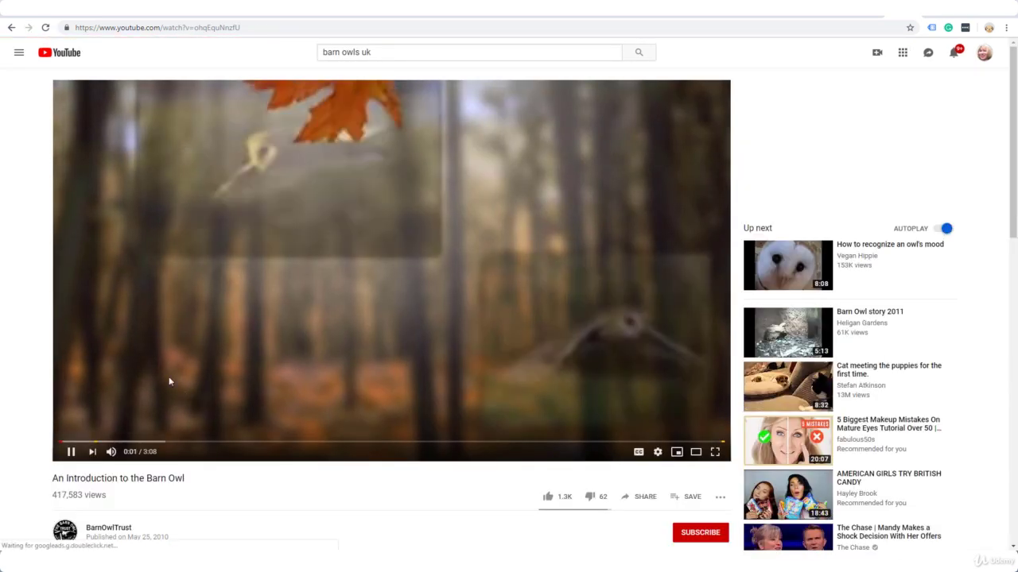
pyautogui.scroll(-2, 516, 350)
pyautogui.click(645, 338)
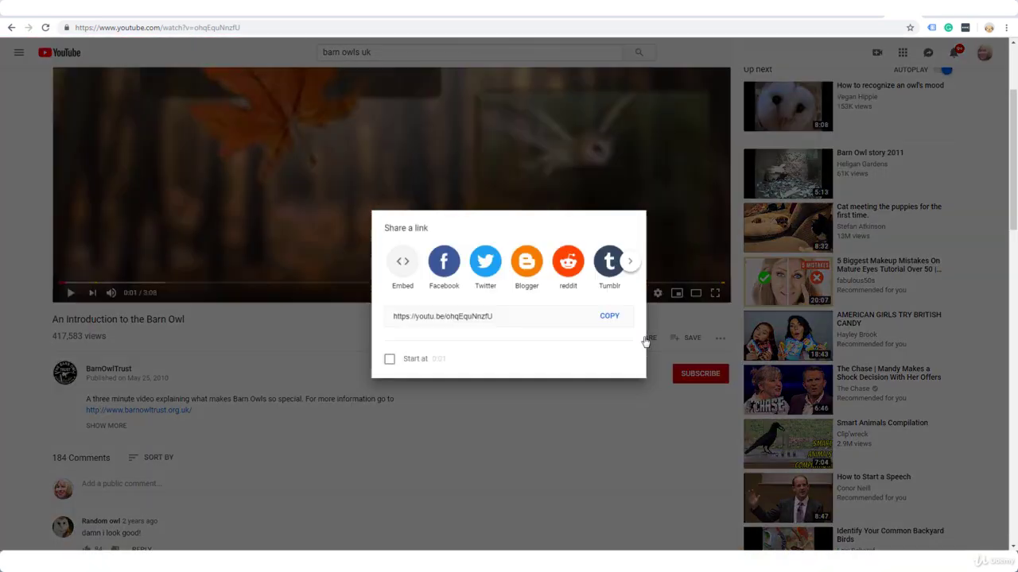
pyautogui.click(511, 315)
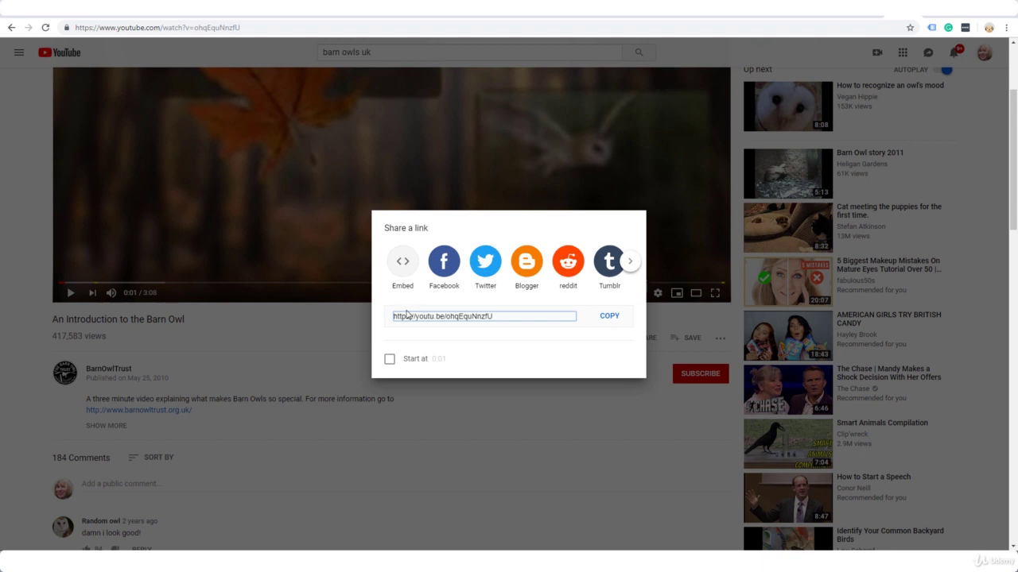
pyautogui.click(406, 315)
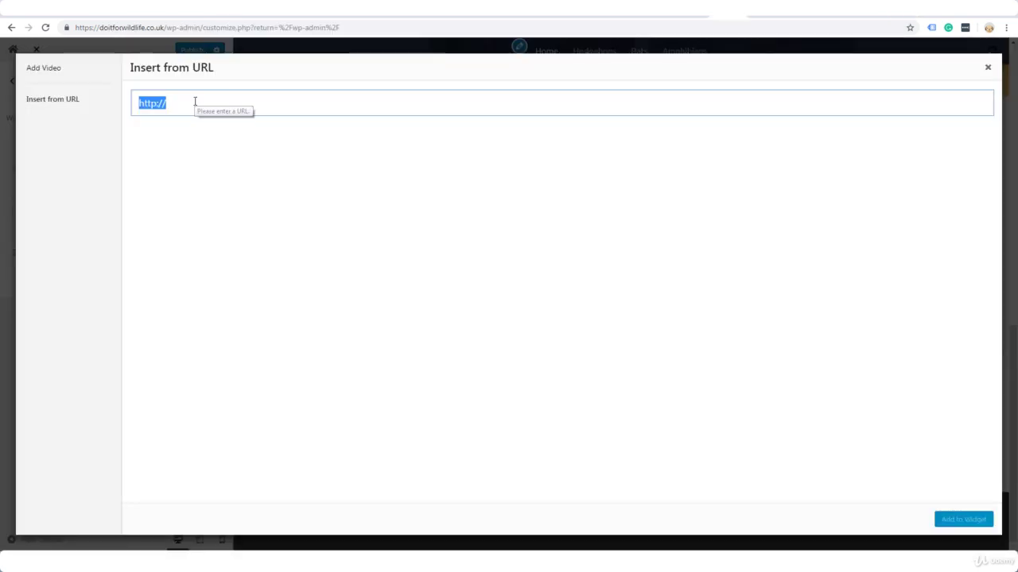
pyautogui.write('https://youtu.be/ohqEquNnzfU')
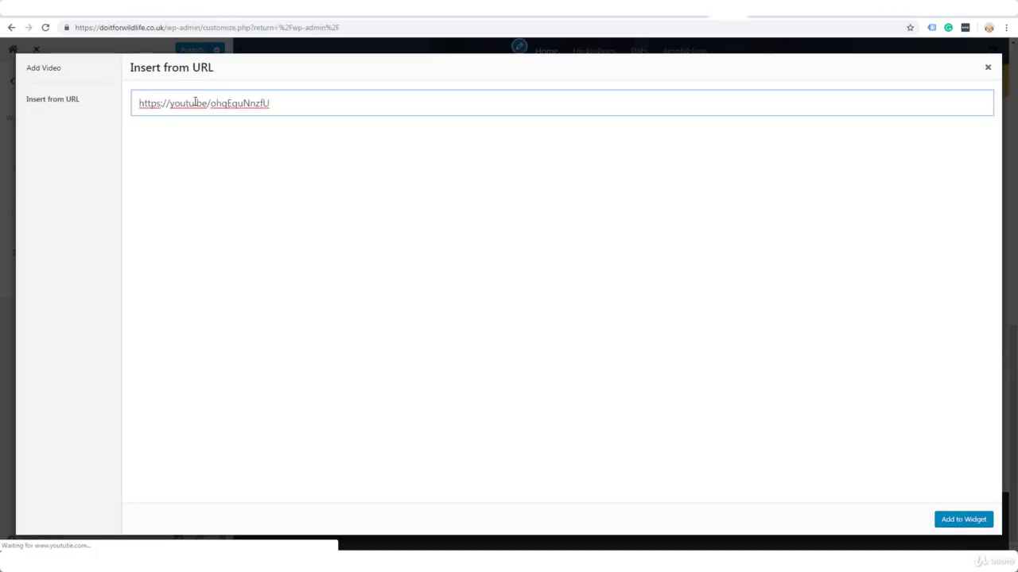
pyautogui.click(946, 518)
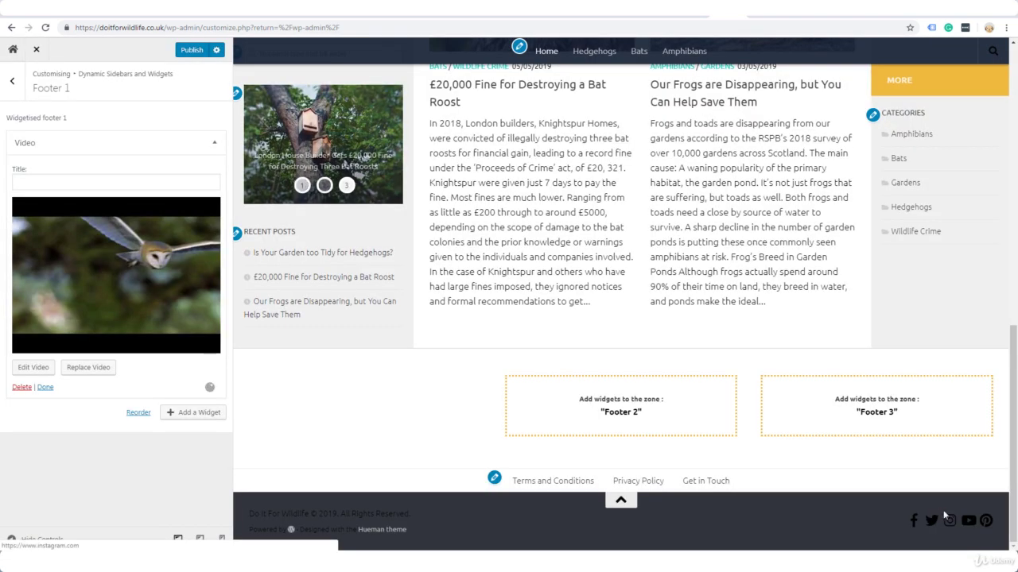
pyautogui.scroll(-2, 1011, 395)
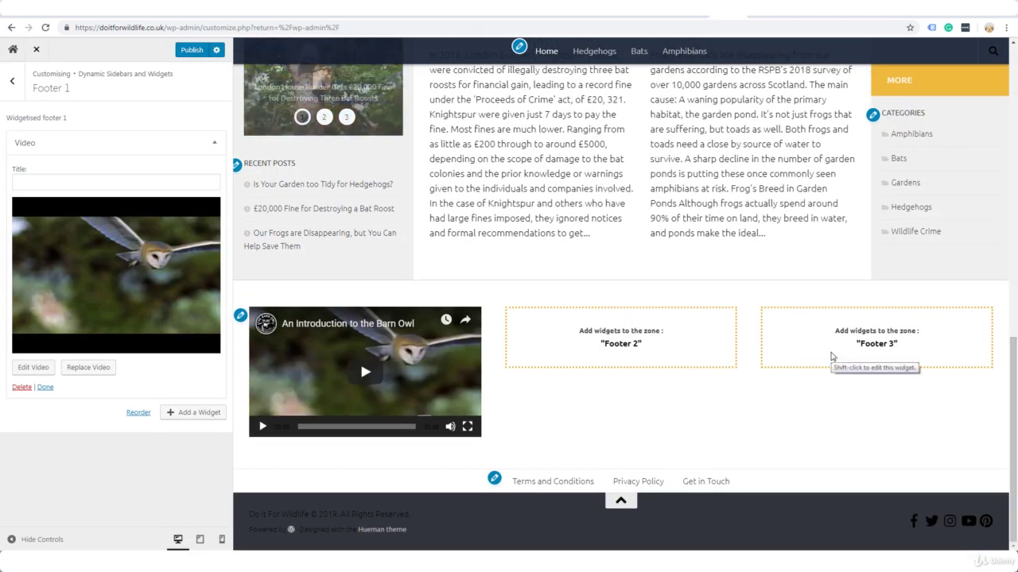
pyautogui.click(13, 86)
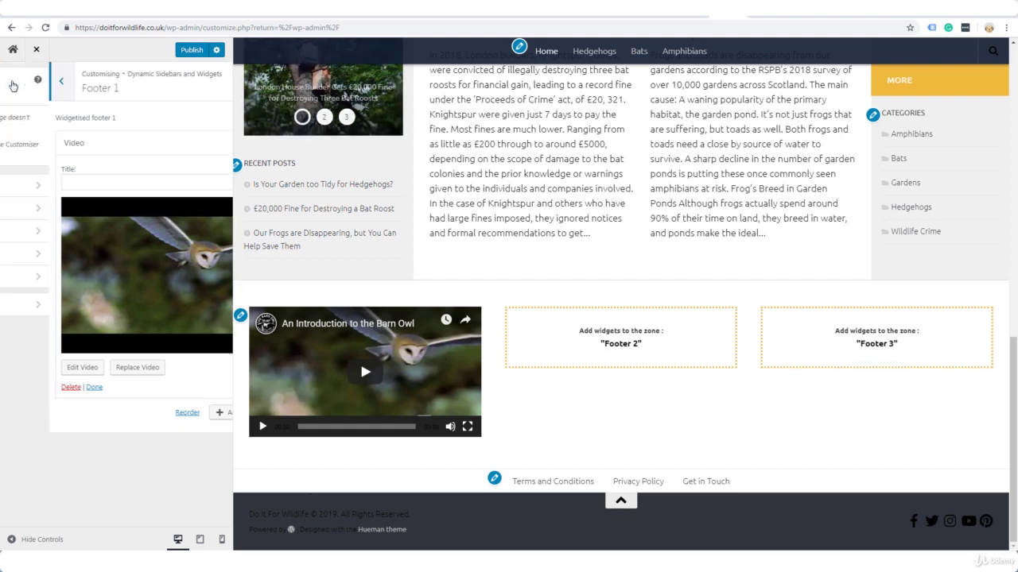
pyautogui.click(175, 253)
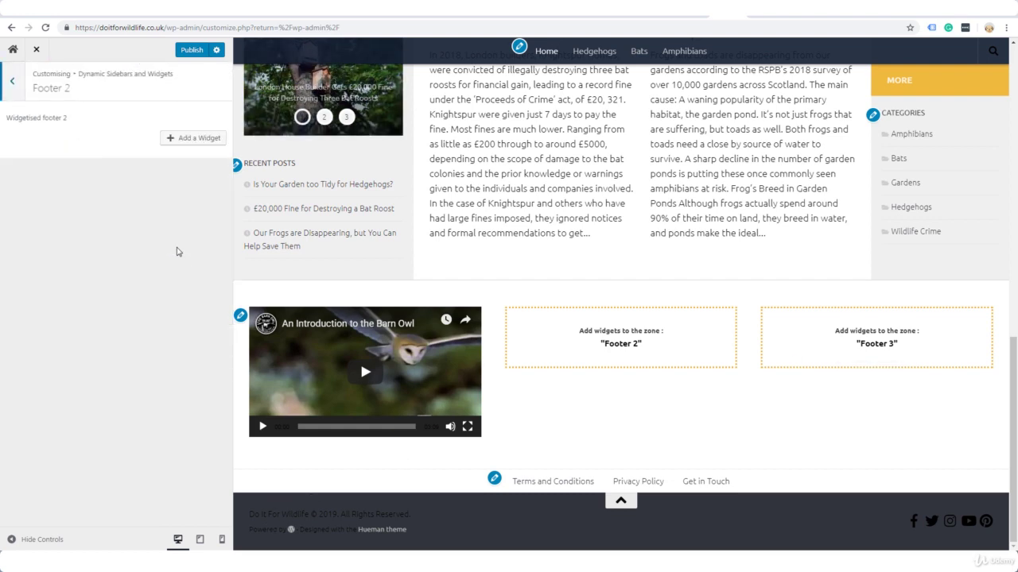
pyautogui.click(195, 137)
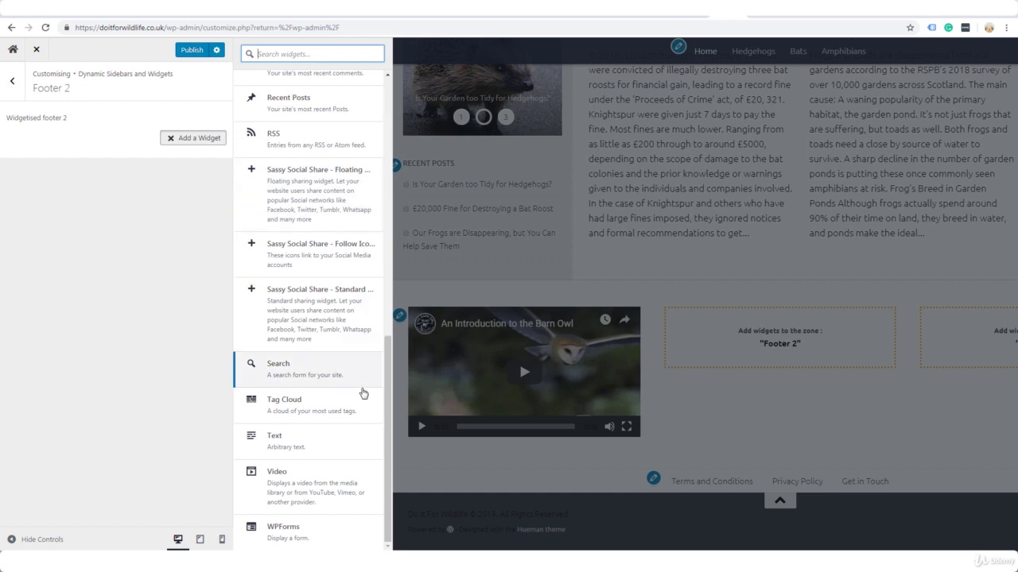
pyautogui.click(302, 480)
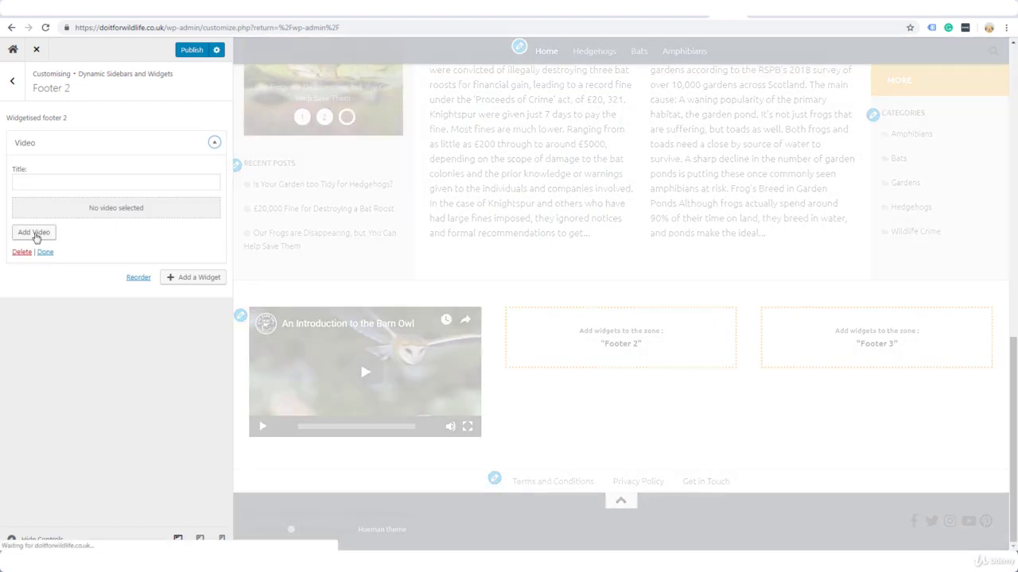
pyautogui.click(36, 233)
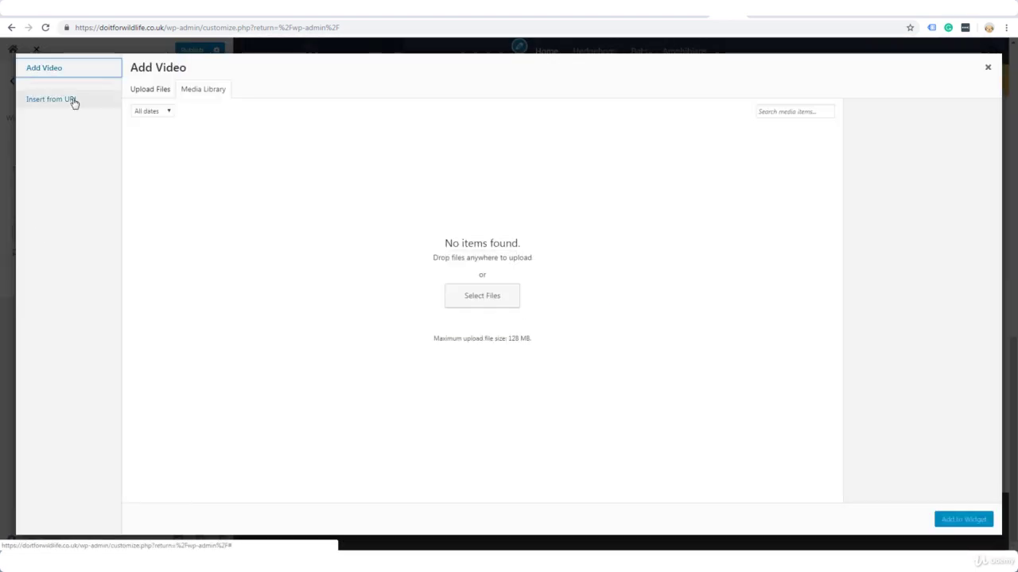
pyautogui.click(70, 99)
pyautogui.write('https://youtu.be/UiekrDpCUig')
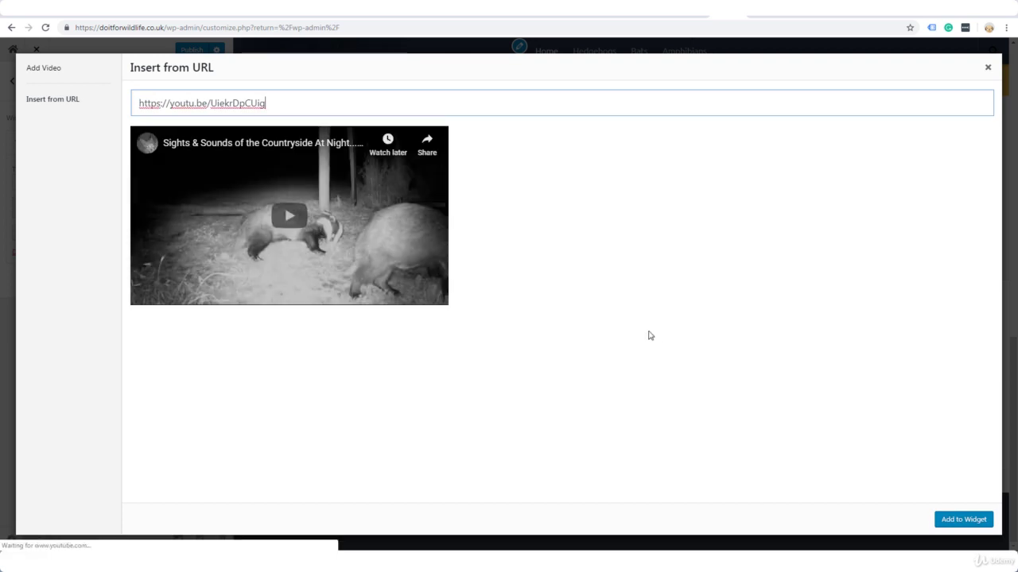
pyautogui.click(971, 519)
pyautogui.click(12, 80)
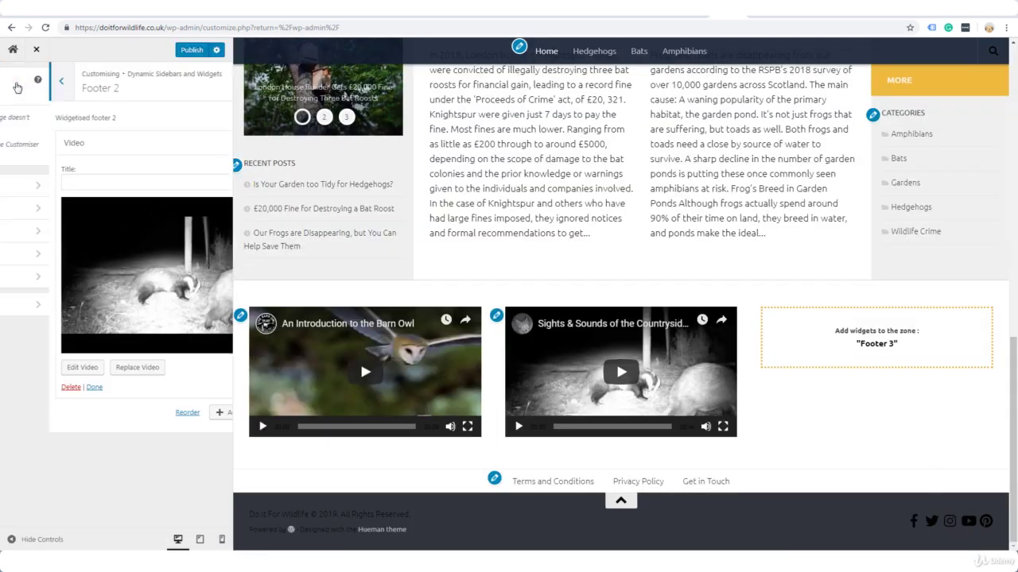
pyautogui.click(210, 278)
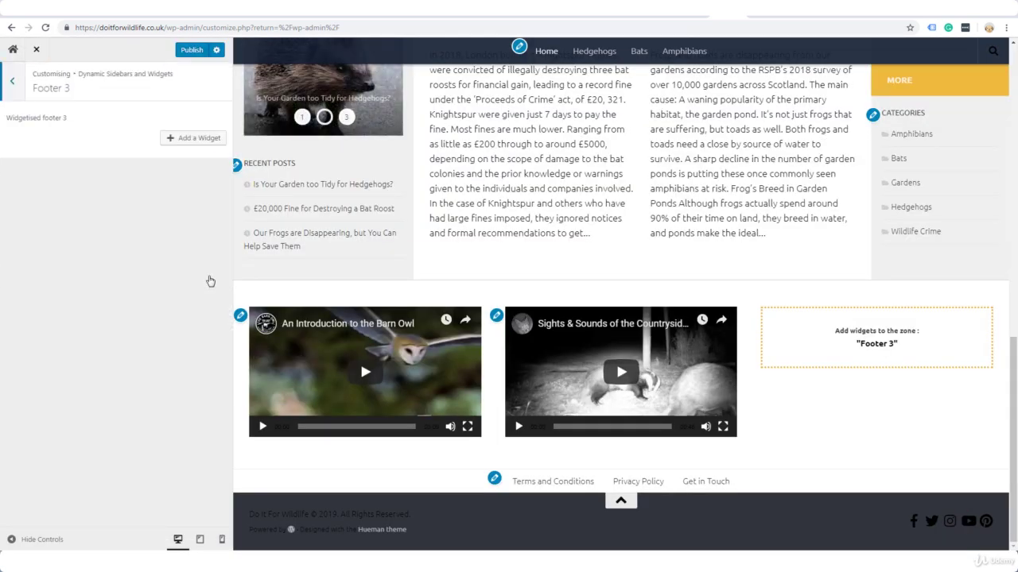
pyautogui.click(188, 139)
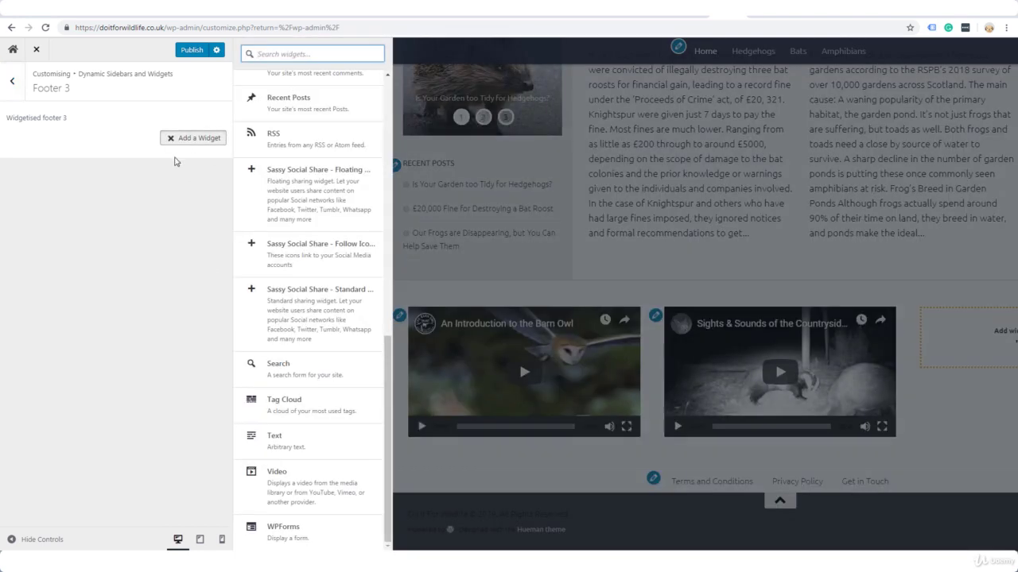
pyautogui.click(295, 477)
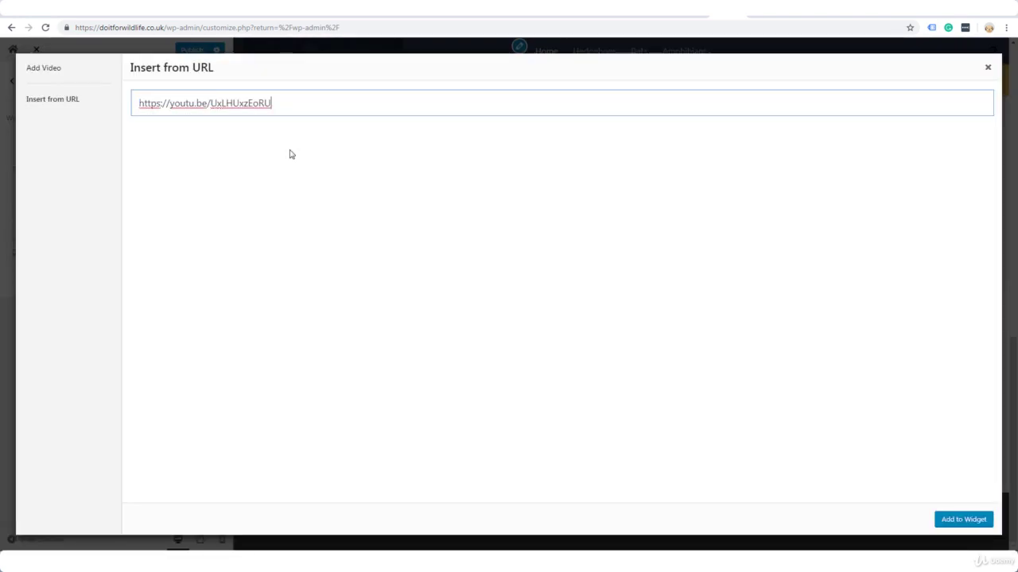
pyautogui.click(954, 520)
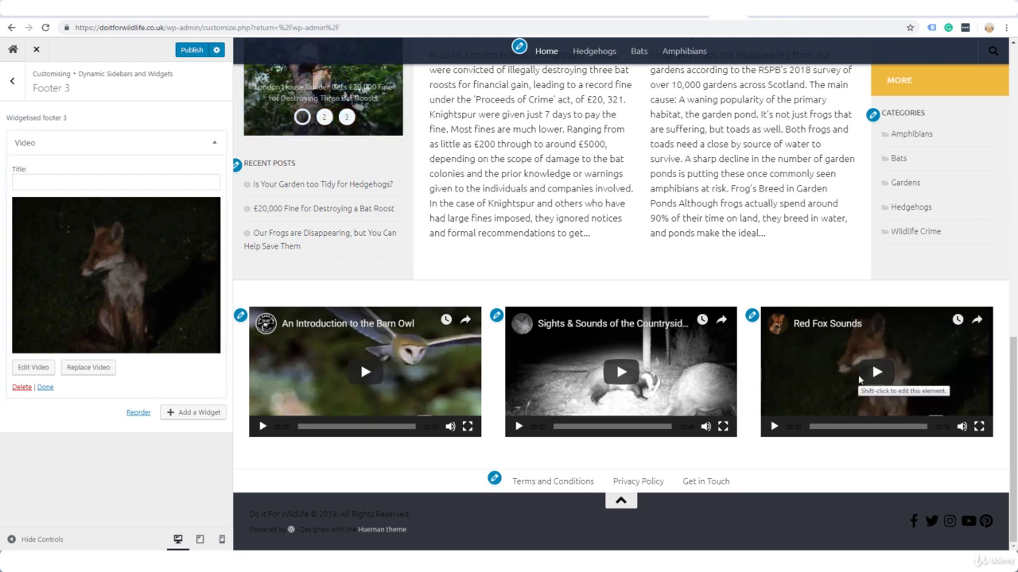
pyautogui.scroll(1, 1014, 373)
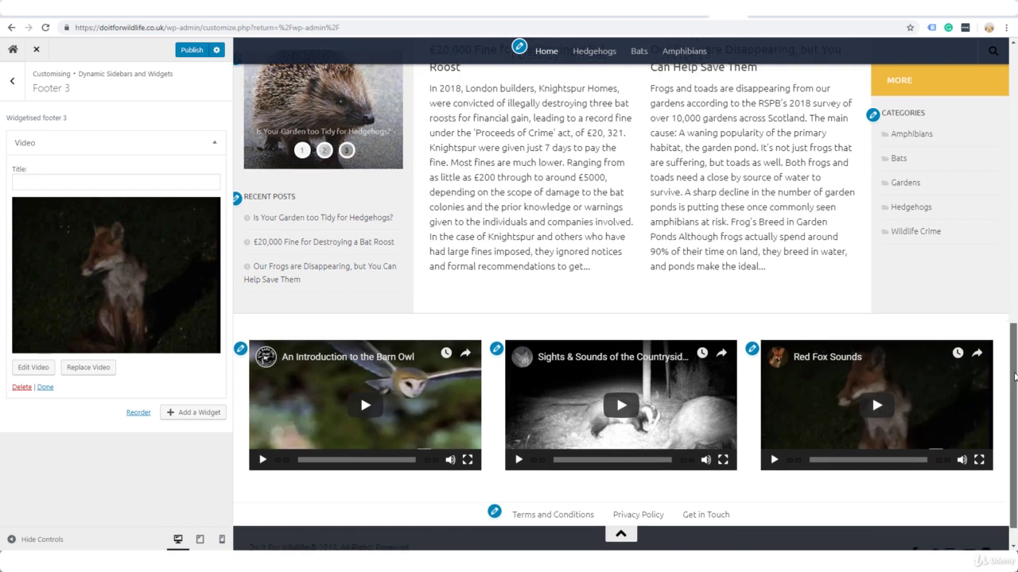
# Leave the Footer 3 widget area and open the Footer Design logo and layout settings
pyautogui.moveTo(1015, 372); pyautogui.dragTo(1015, 376)
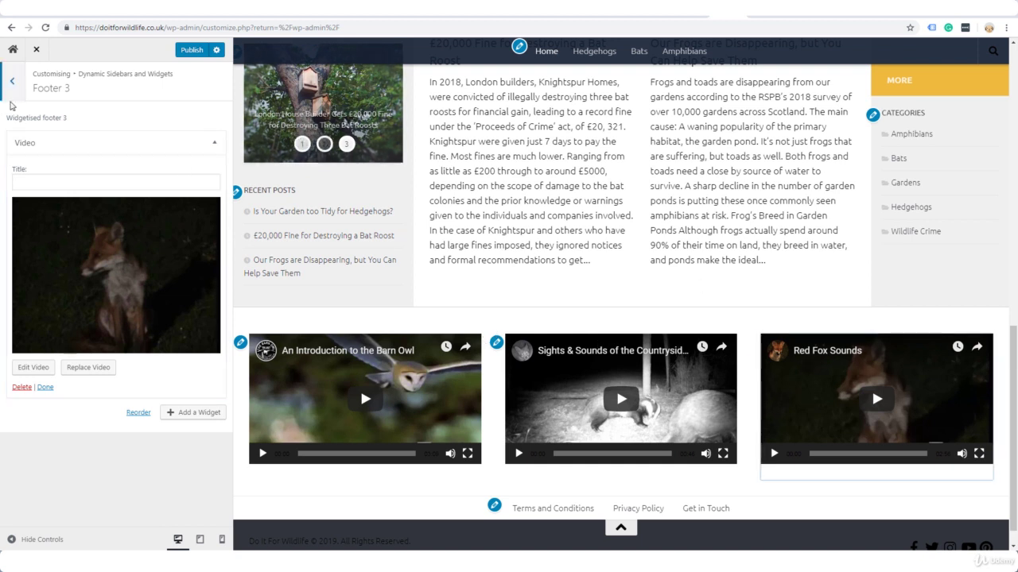
pyautogui.click(13, 84)
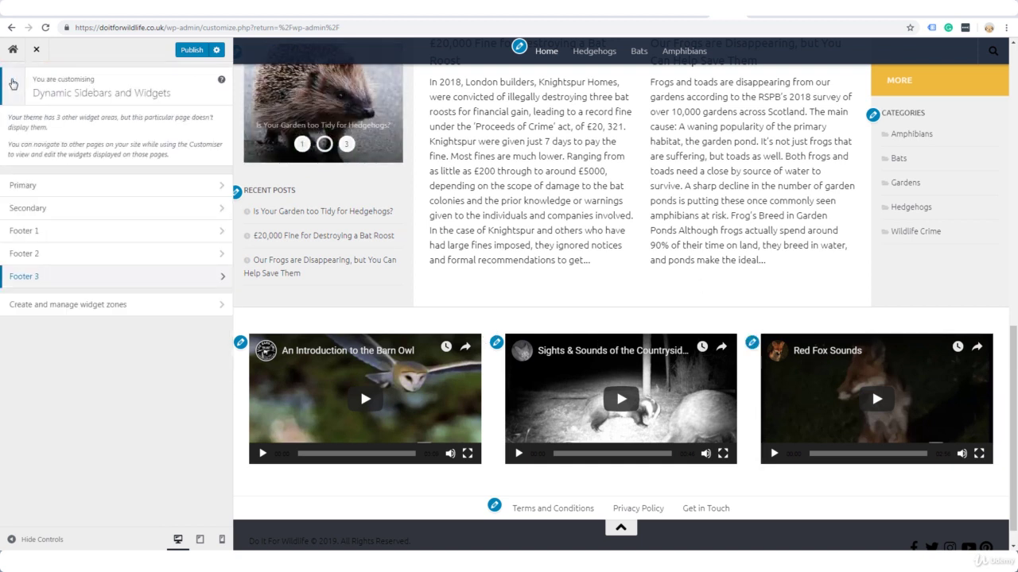
pyautogui.click(13, 84)
pyautogui.click(75, 395)
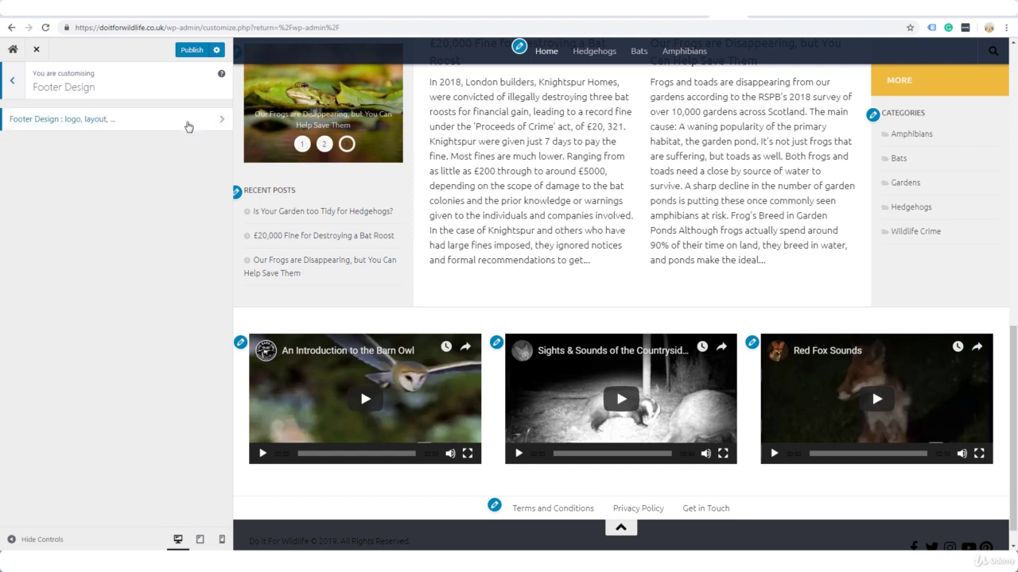
pyautogui.click(188, 127)
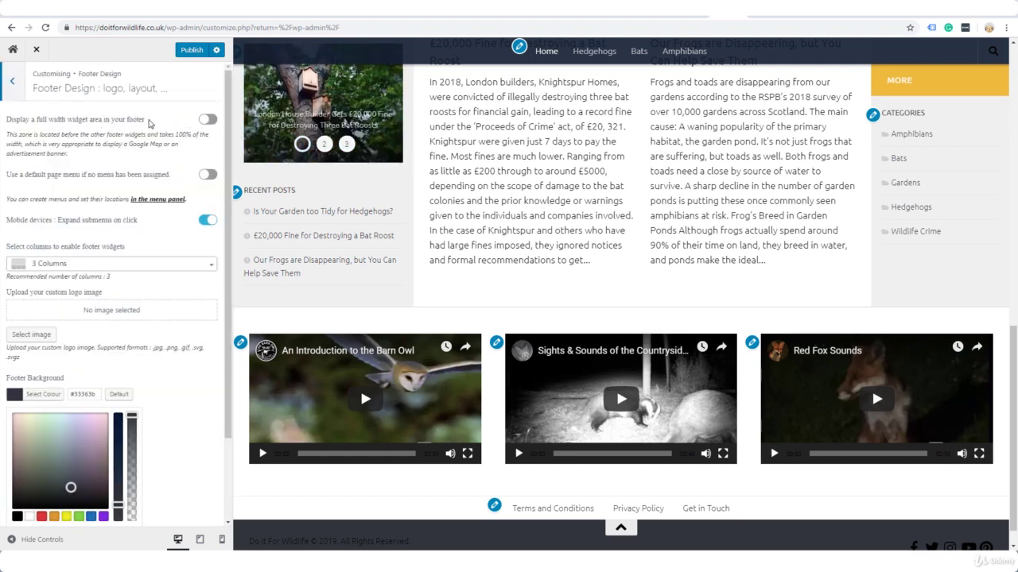
# Enable the full width footer widget area, inspect the Footer Full Width zone in the preview, and disable it again
pyautogui.click(207, 120)
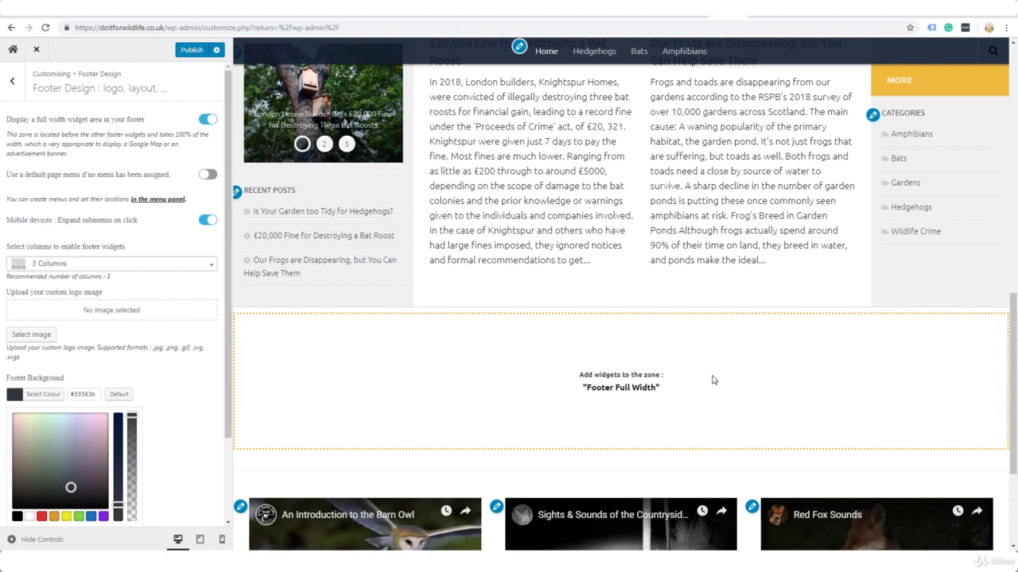
pyautogui.scroll(-1, 1014, 351)
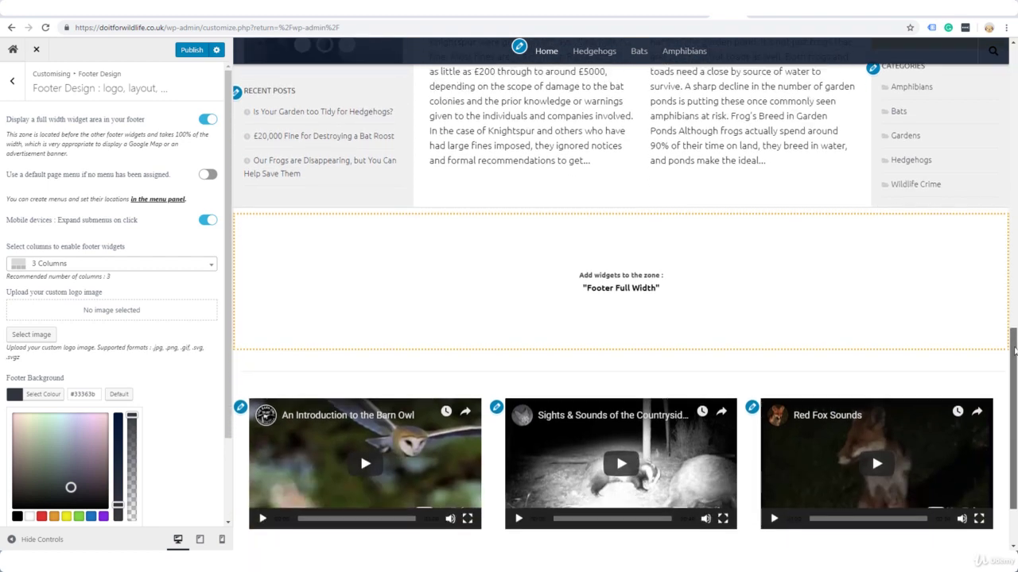
pyautogui.moveTo(1013, 350)
pyautogui.mouseDown()
pyautogui.moveTo(1014, 373)
pyautogui.moveTo(1014, 340)
pyautogui.mouseUp()
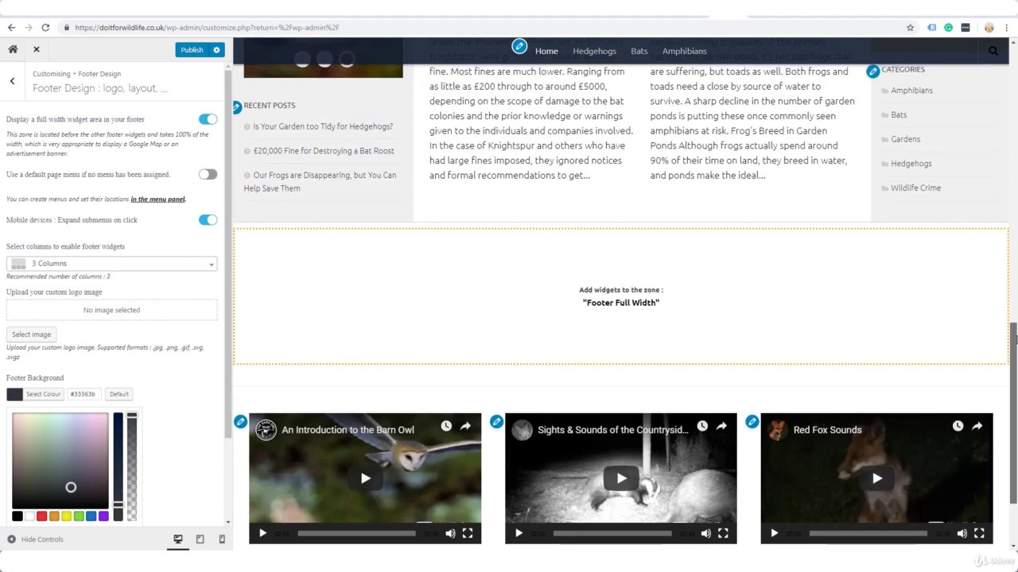
pyautogui.moveTo(1015, 339); pyautogui.dragTo(1015, 346)
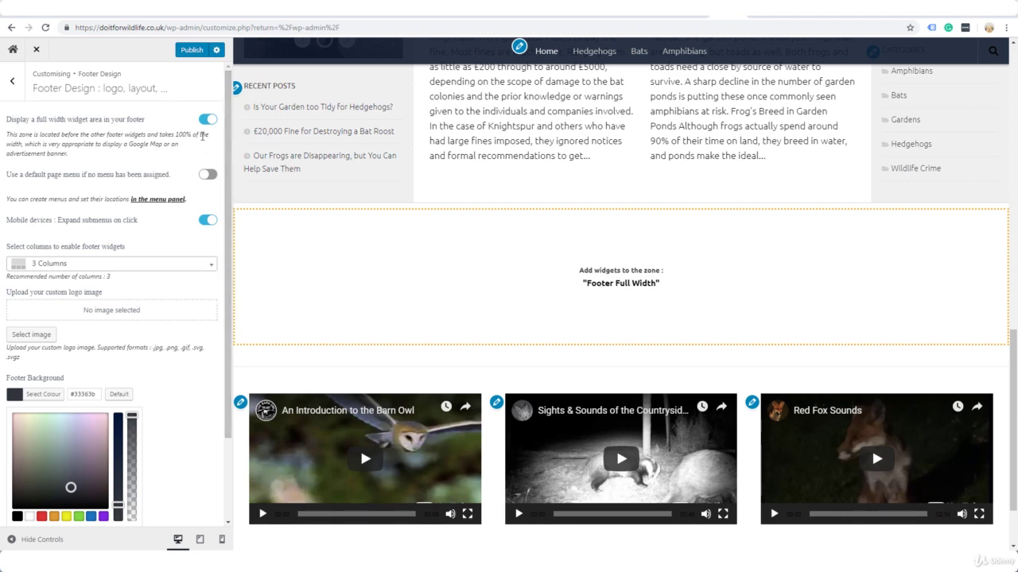
pyautogui.click(206, 120)
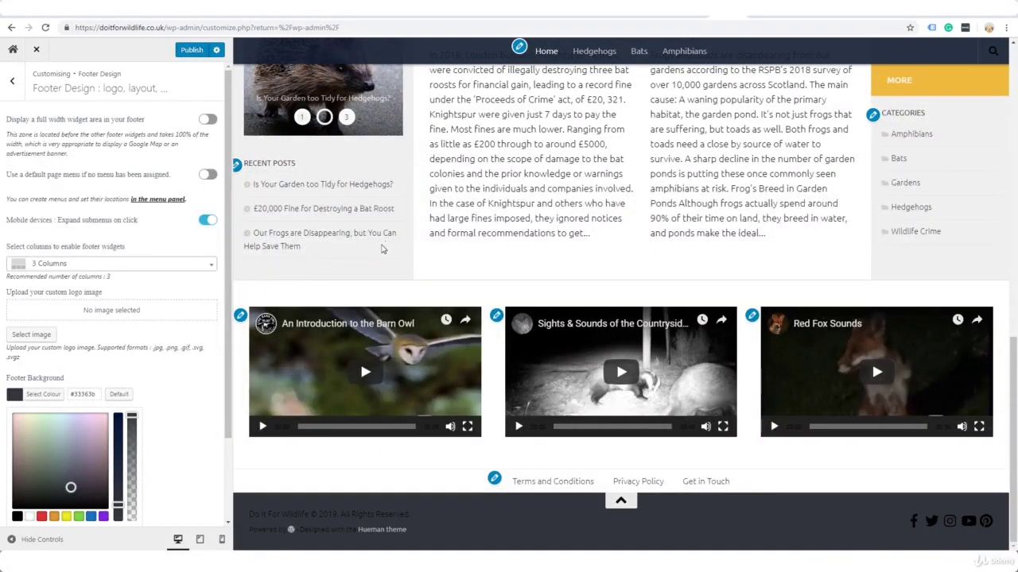
# Turn off the footer credit text and set the footer background to the orange swatch desaturated to #ddd7cc
pyautogui.scroll(-2, 229, 358)
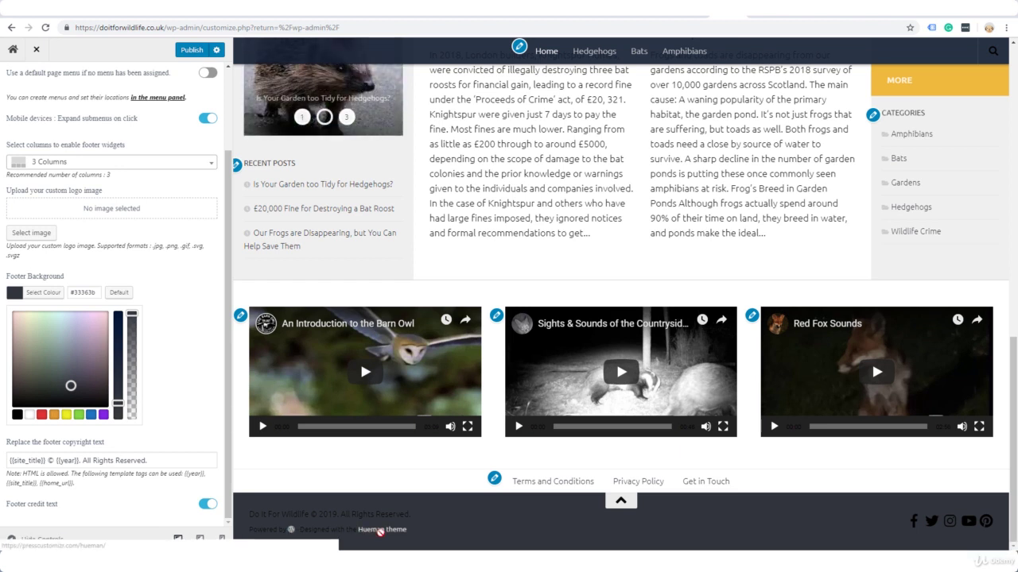
pyautogui.click(206, 505)
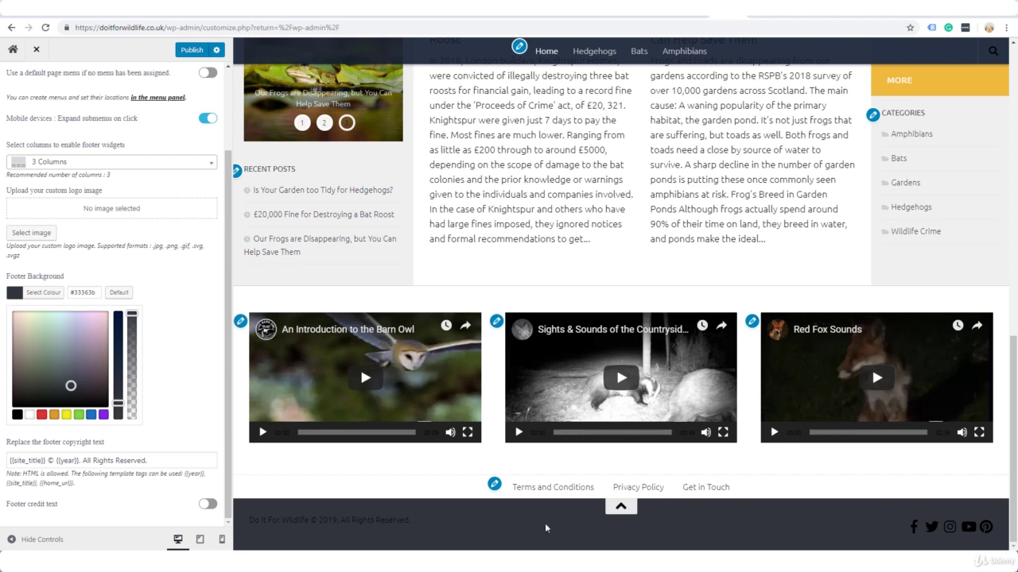
pyautogui.click(90, 414)
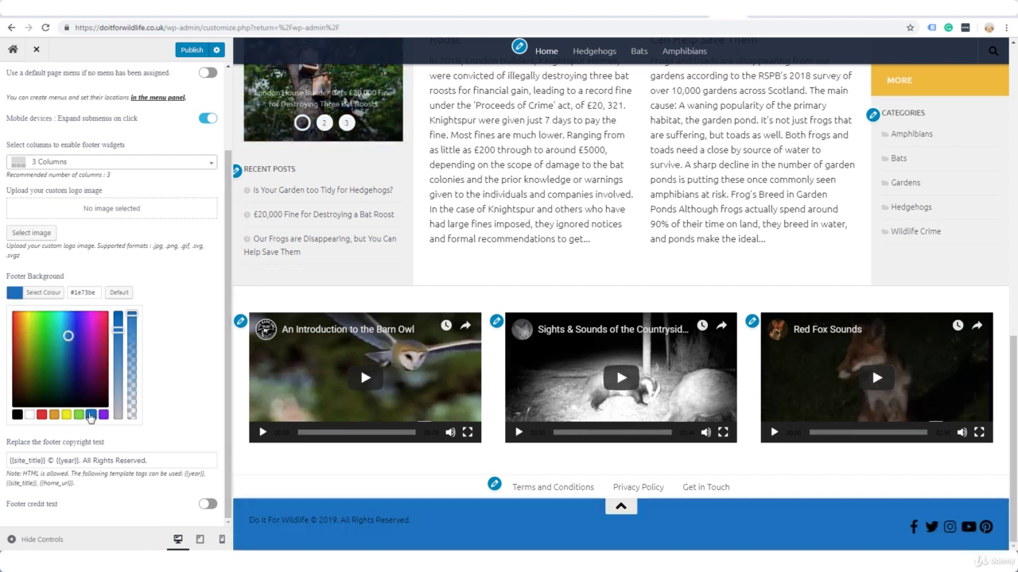
pyautogui.click(66, 415)
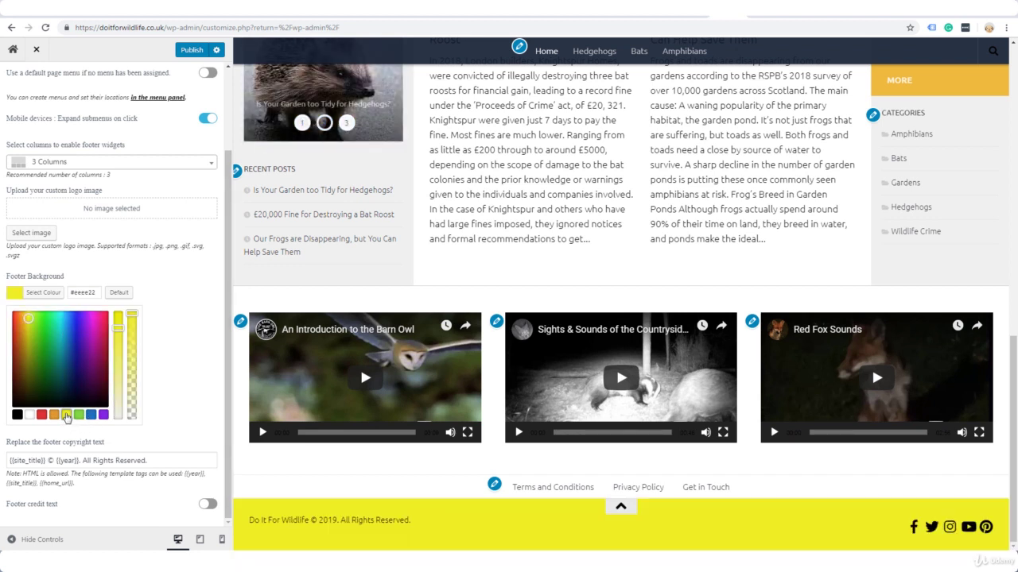
pyautogui.click(53, 414)
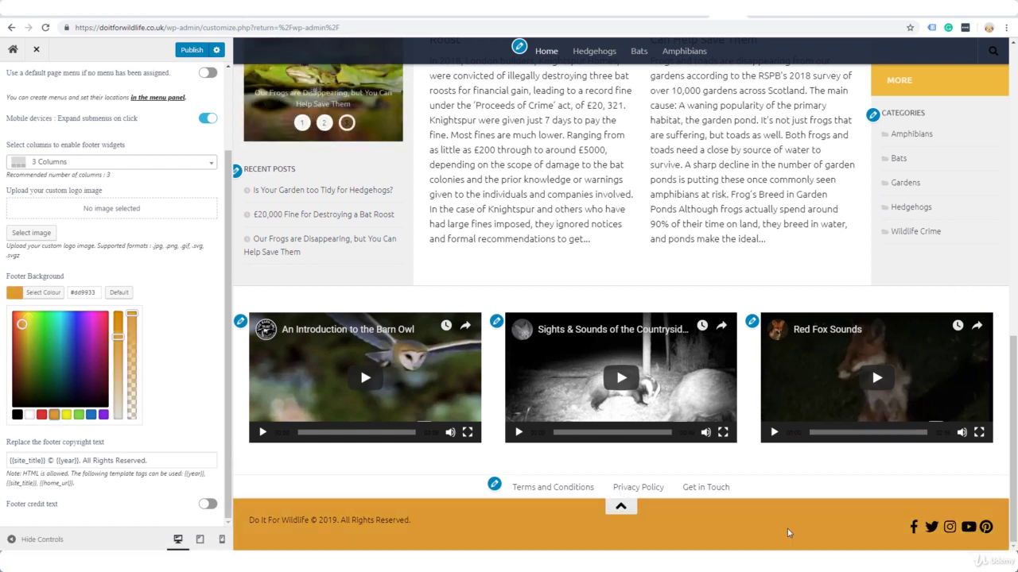
pyautogui.click(116, 372)
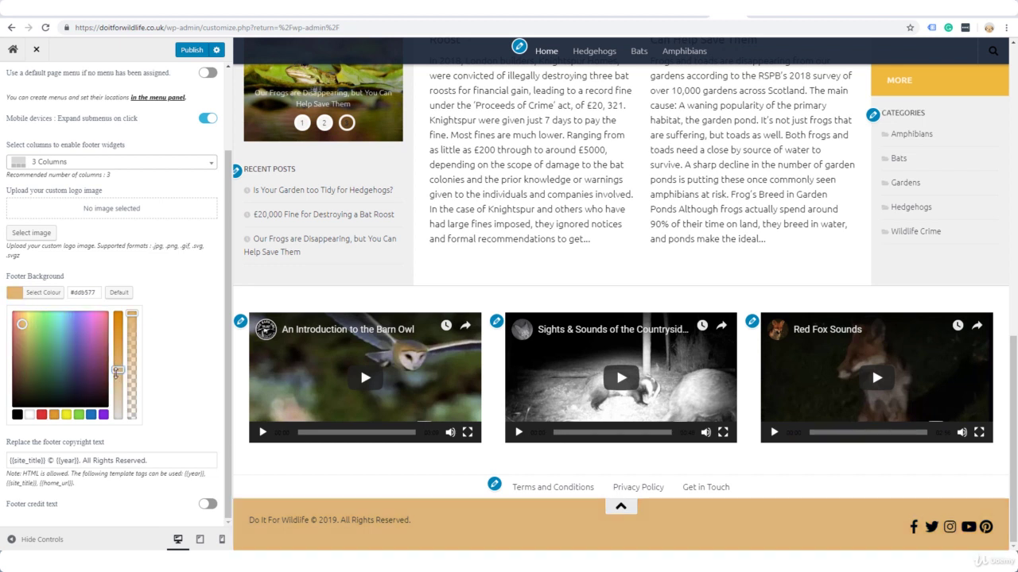
pyautogui.moveTo(117, 372); pyautogui.dragTo(117, 409)
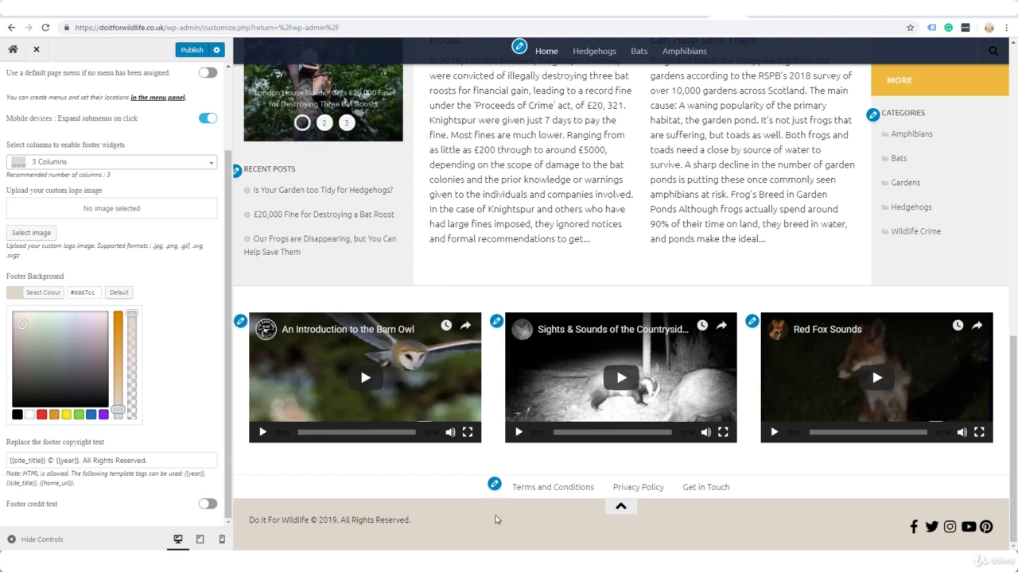
# Publish the footer changes and check the footer in the tablet, mobile and desktop previews
pyautogui.click(196, 55)
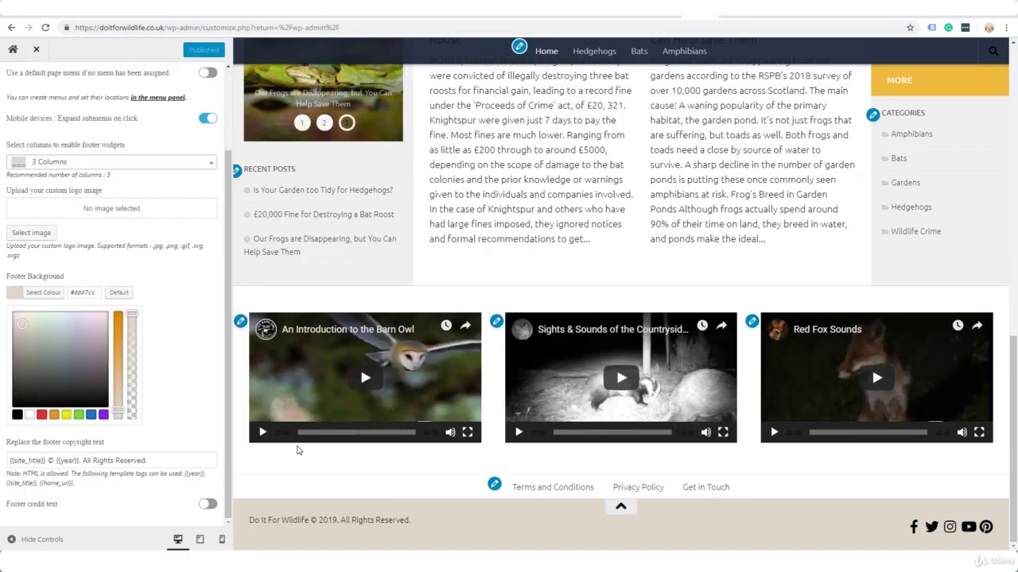
pyautogui.click(200, 540)
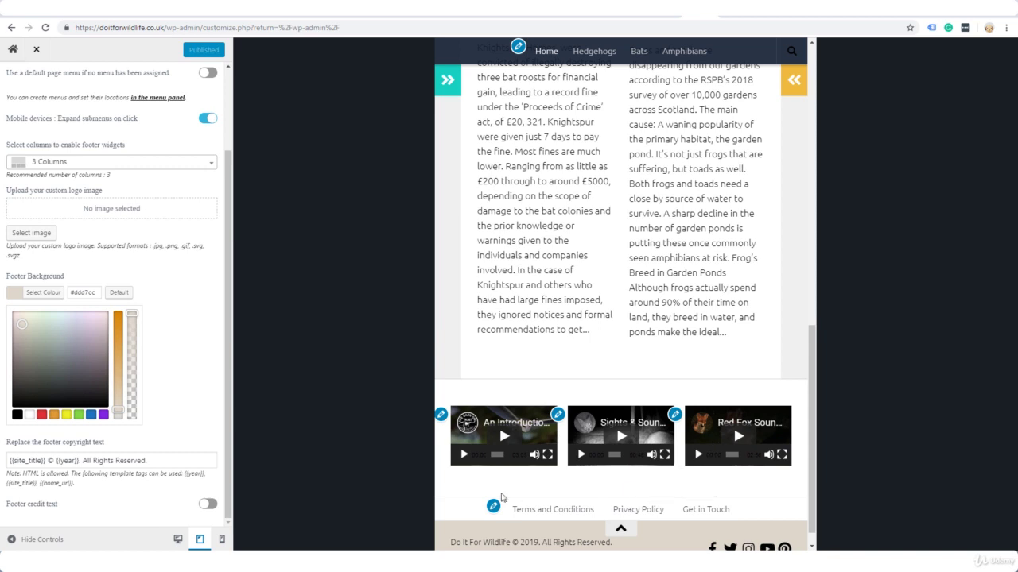
pyautogui.click(222, 539)
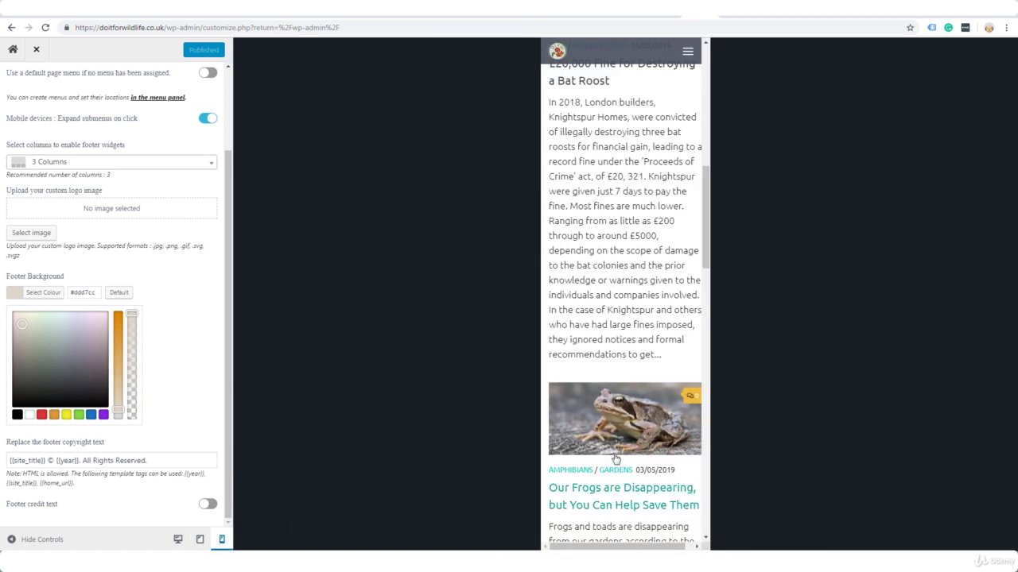
pyautogui.moveTo(705, 219); pyautogui.dragTo(707, 485)
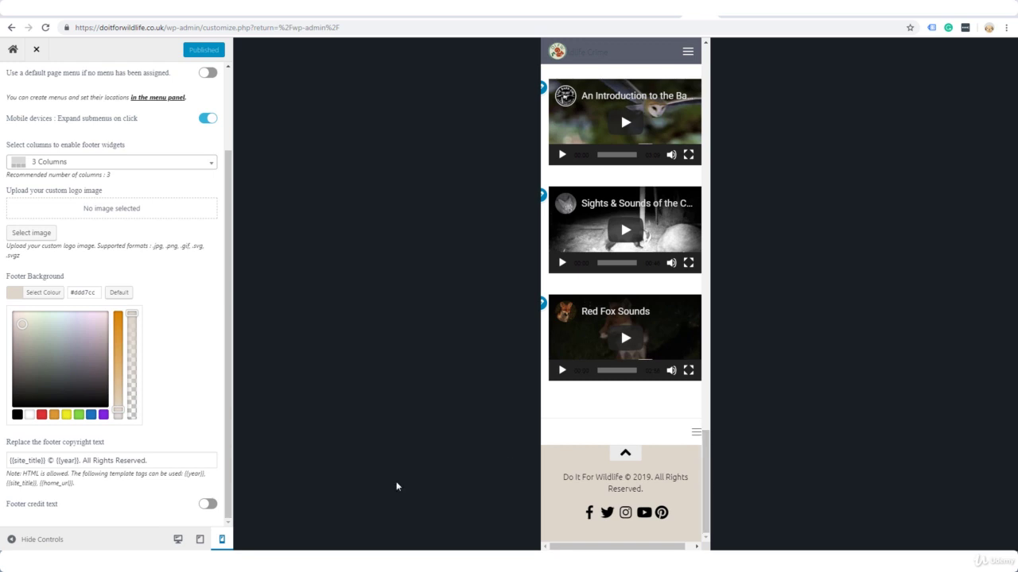
pyautogui.click(177, 539)
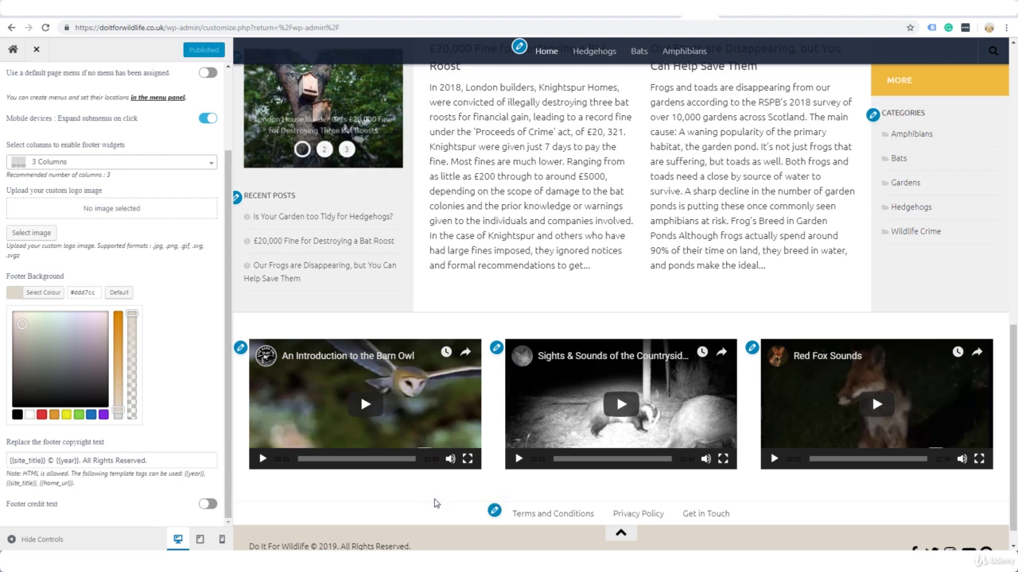
pyautogui.scroll(-1, 436, 504)
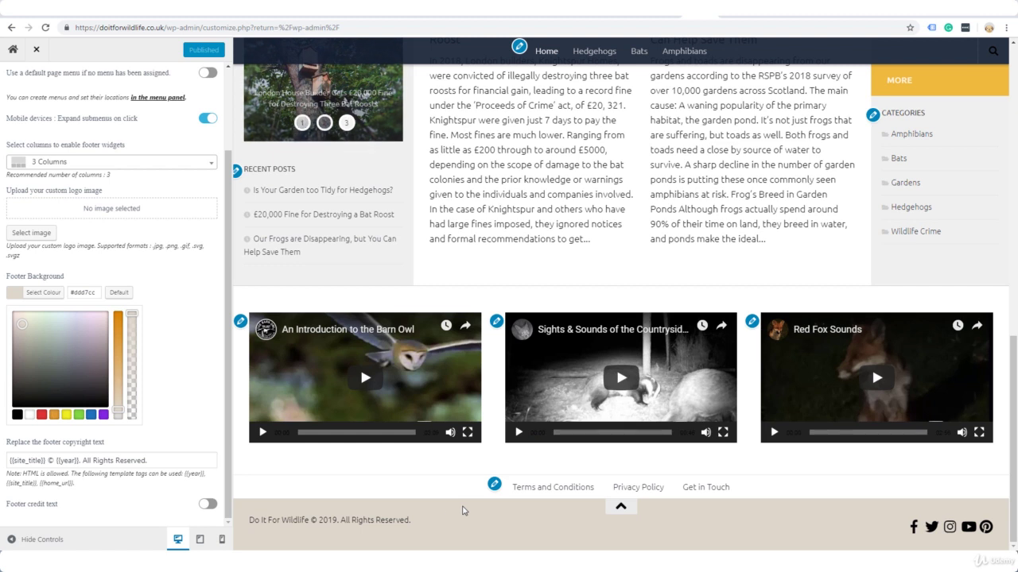
# Switch to the Notepad file CSS for Footer and copy the rule #footer { background: blue;}
pyautogui.hotkey('alt', 'Tab')
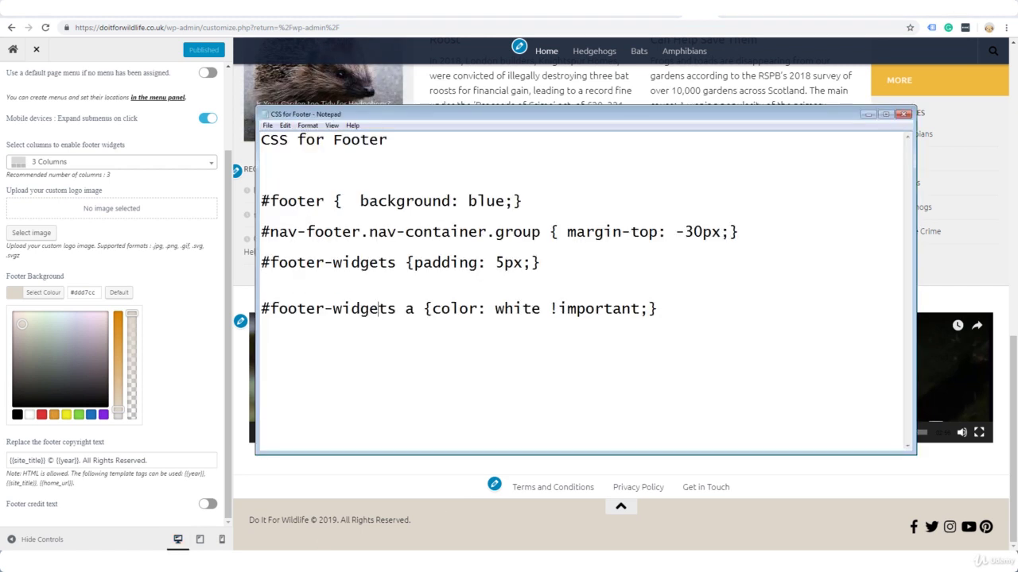
pyautogui.moveTo(262, 201); pyautogui.dragTo(528, 199)
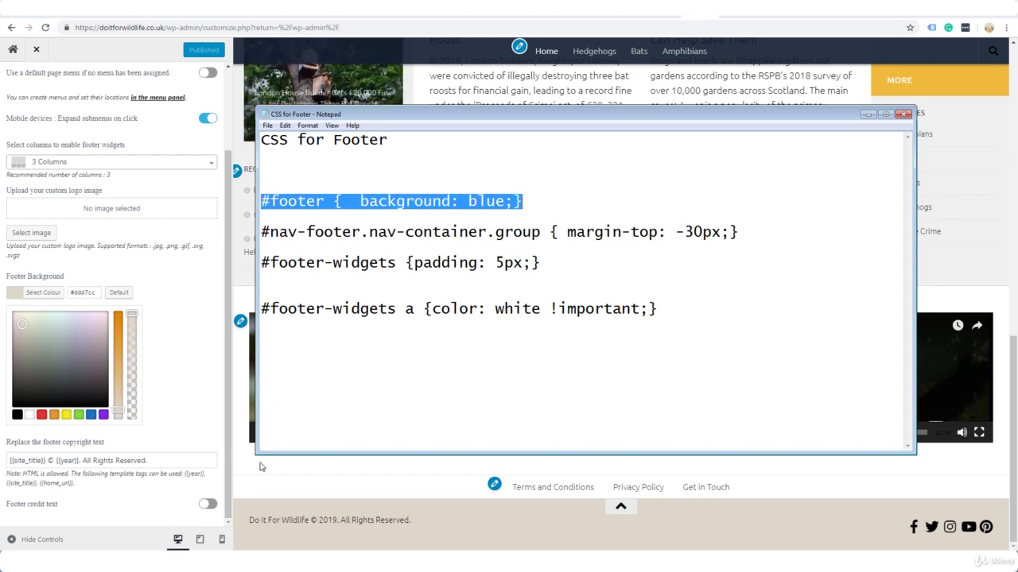
pyautogui.click(260, 468)
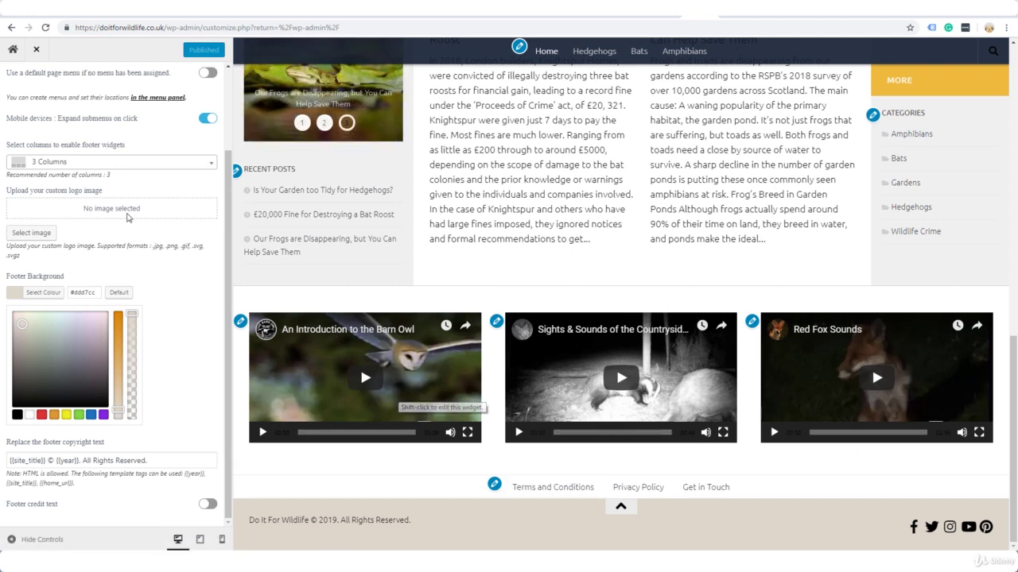
# Back in the Customiser, open Additional CSS and add #footer { background: blue; } below the existing rules
pyautogui.scroll(2, 111, 318)
pyautogui.click(12, 80)
pyautogui.click(52, 432)
pyautogui.click(71, 216)
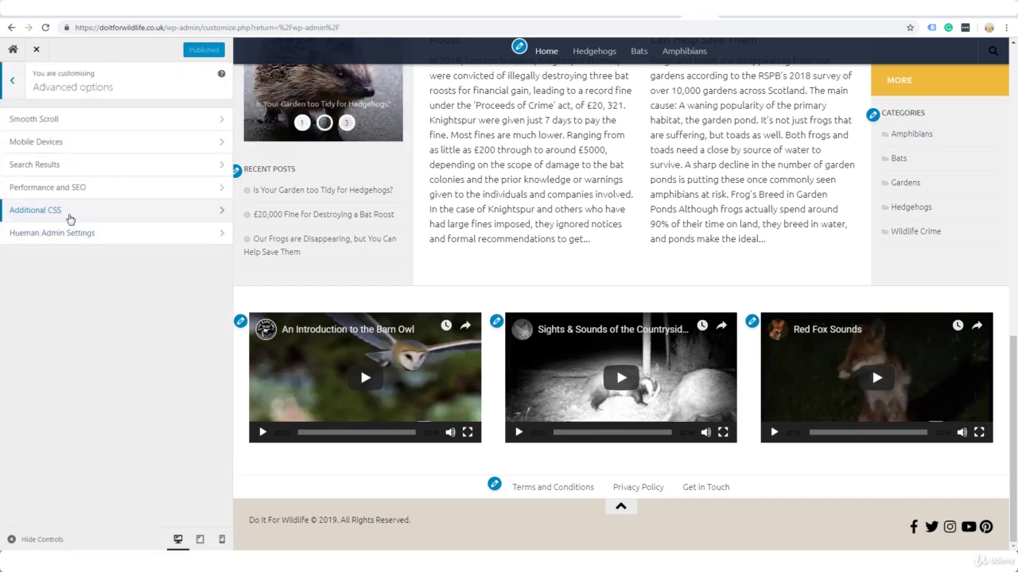
pyautogui.click(50, 279)
pyautogui.write('#footer {   background: blue; }')
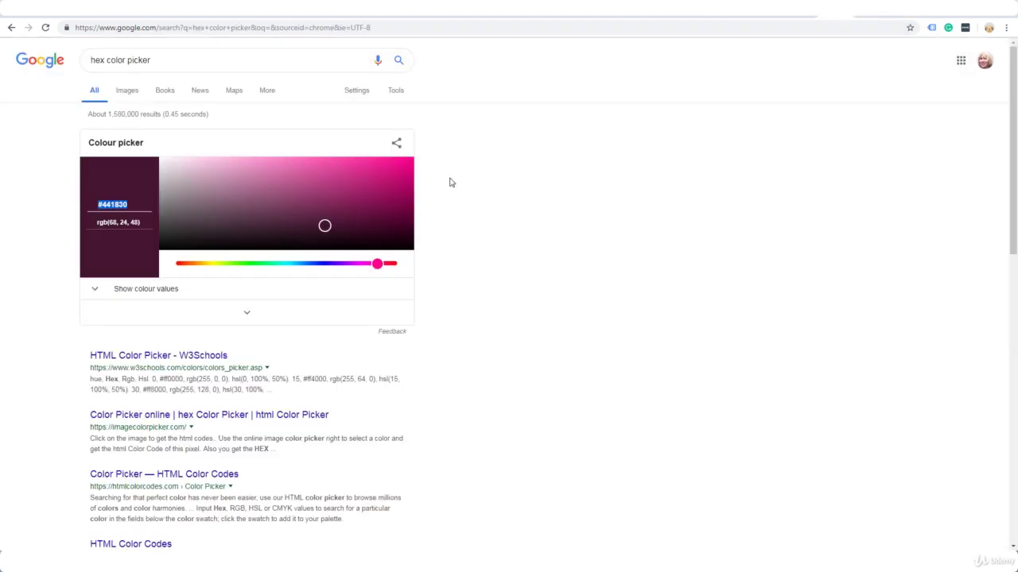
# Pick the light green #d5ead6 in Google's colour picker and replace blue with it in Notepad's #footer rule
pyautogui.click(253, 264)
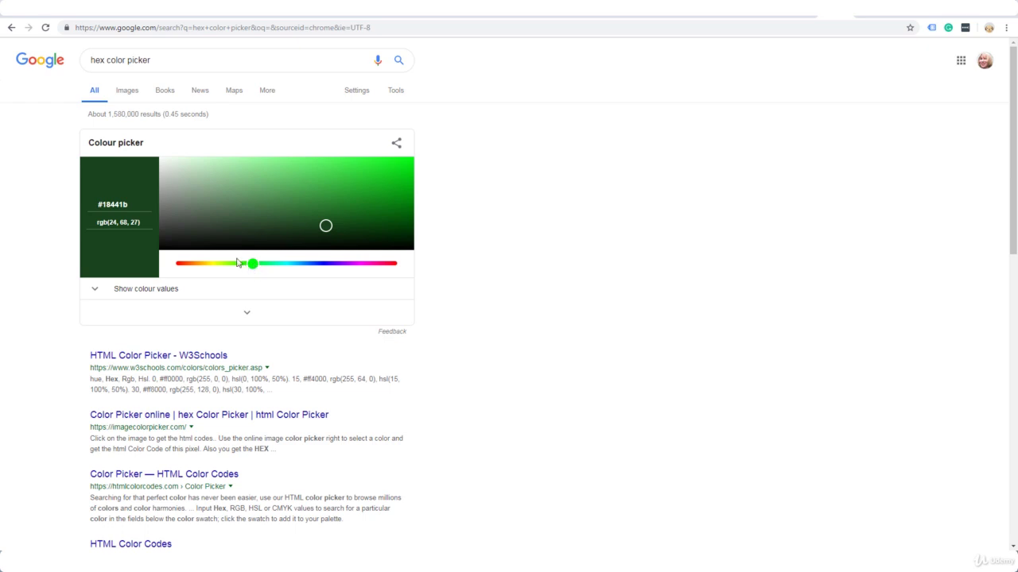
pyautogui.click(221, 177)
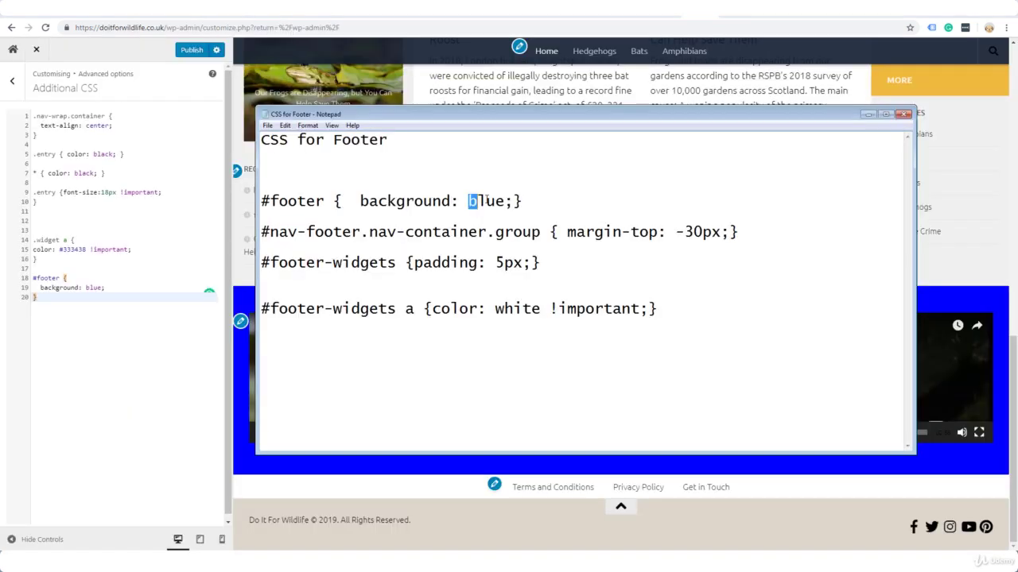
pyautogui.moveTo(469, 201); pyautogui.dragTo(504, 201)
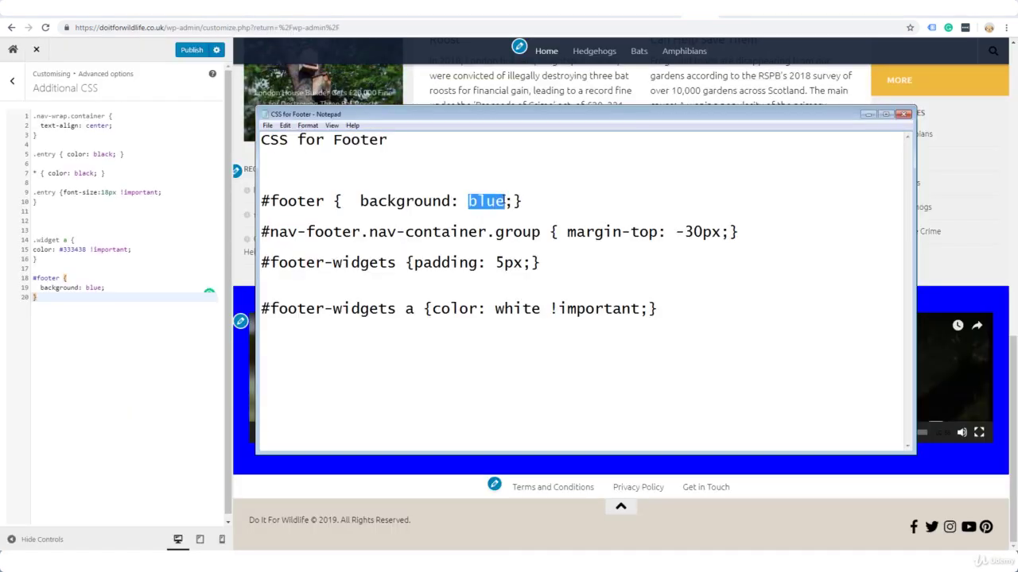
pyautogui.write('#d5ead6')
# Copy the #footer rule with background #d5ead6 from Notepad and paste it over the blue rule in Additional CSS
pyautogui.moveTo(262, 201); pyautogui.dragTo(557, 200)
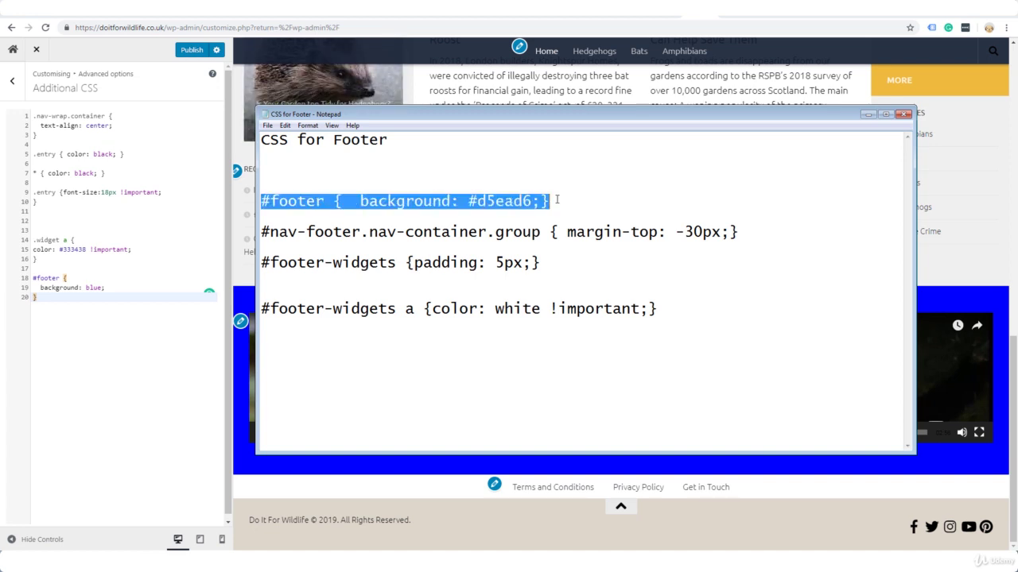
pyautogui.hotkey('ctrl', 'c')
pyautogui.click(68, 302)
pyautogui.moveTo(33, 277); pyautogui.dragTo(70, 306)
pyautogui.hotkey('ctrl', 'v')
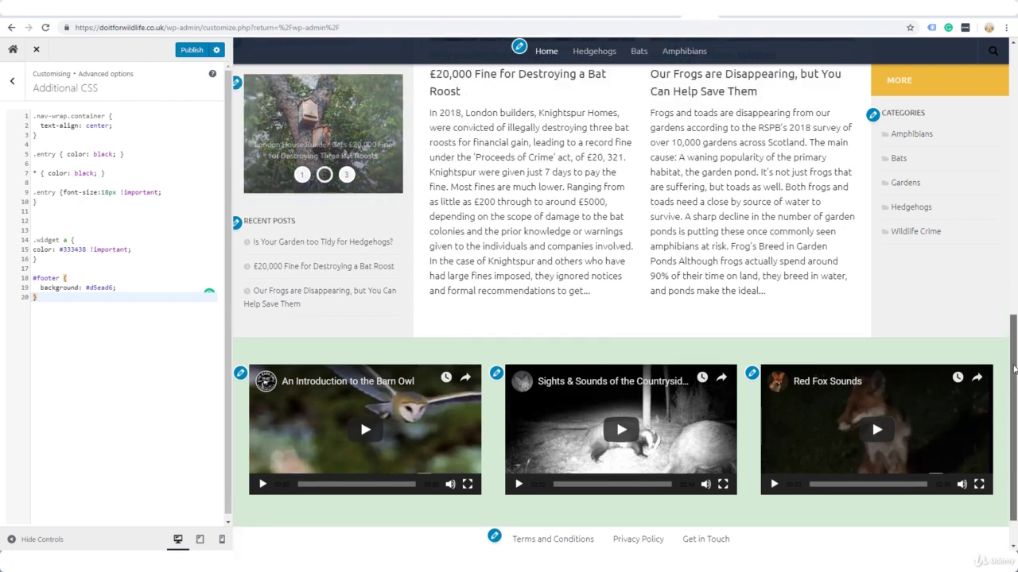
# Delete the #footer background rule from Additional CSS
pyautogui.moveTo(32, 278); pyautogui.dragTo(58, 302)
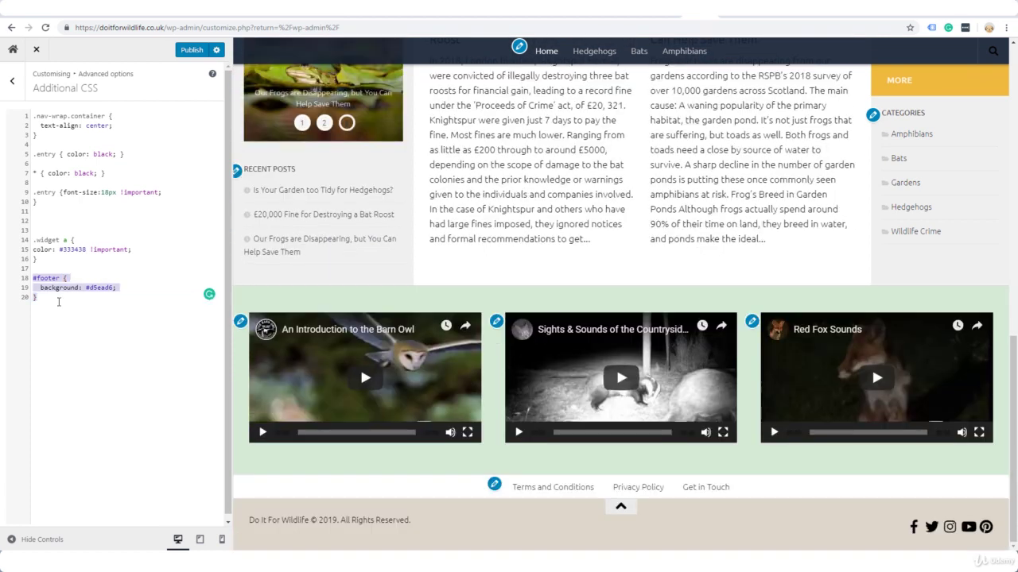
pyautogui.press('BackSpace')
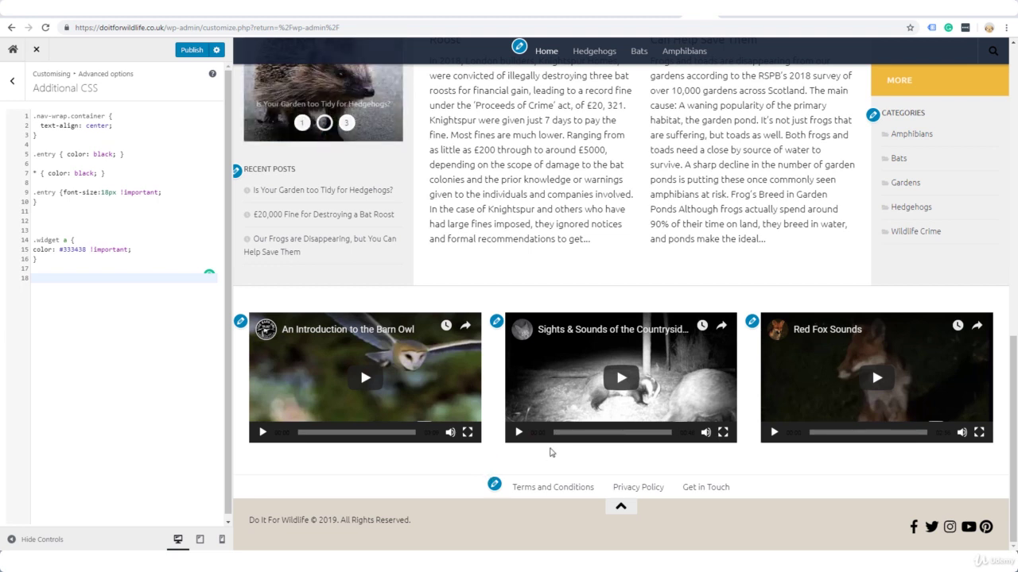
# Copy the #nav-footer.nav-container.group { margin-top: -30px;} rule from Notepad into Additional CSS, publish it and check the live site's footer
pyautogui.moveTo(262, 231); pyautogui.dragTo(747, 229)
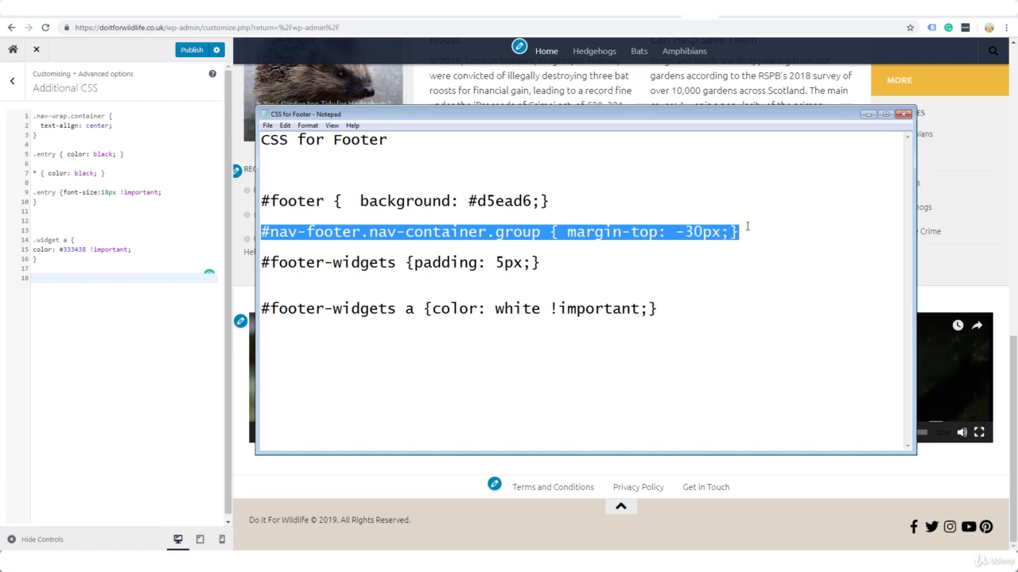
pyautogui.hotkey('ctrl', 'c')
pyautogui.click(57, 279)
pyautogui.hotkey('ctrl', 'v')
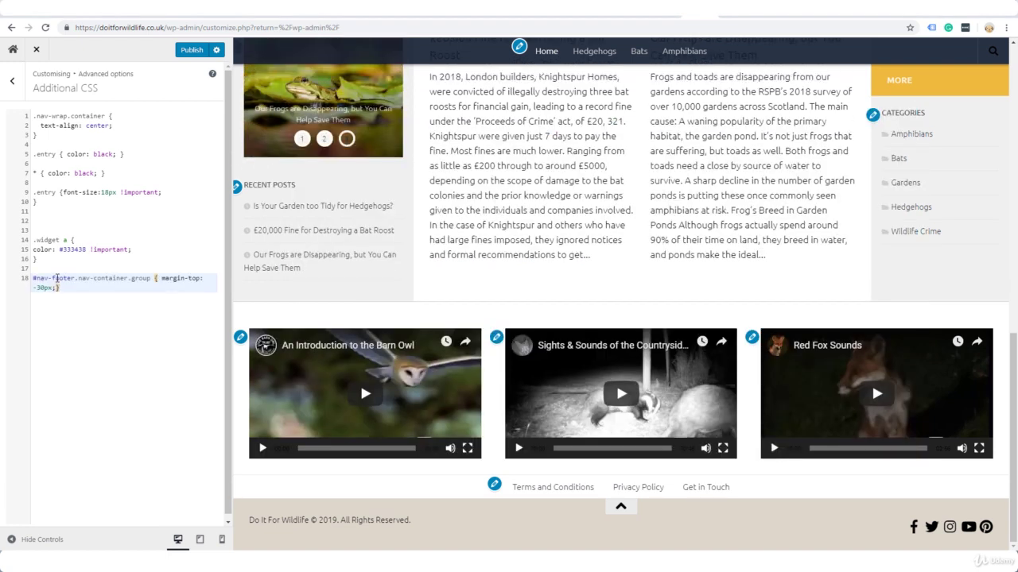
pyautogui.click(189, 51)
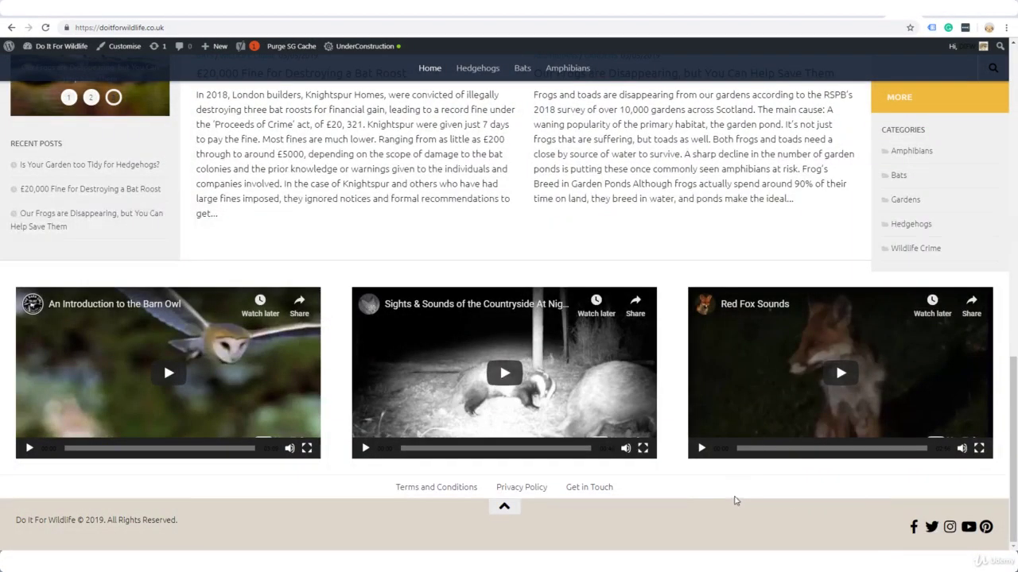
pyautogui.moveTo(1014, 453)
pyautogui.mouseDown()
pyautogui.moveTo(1013, 439)
pyautogui.moveTo(1014, 453)
pyautogui.mouseUp()
# Copy #footer-widgets {padding: 5px;} from Notepad below the nav-footer rule in Additional CSS, publish it and check the live footer
pyautogui.hotkey('alt', 'Tab')
pyautogui.moveTo(260, 262); pyautogui.dragTo(547, 261)
pyautogui.hotkey('alt', 'Tab')
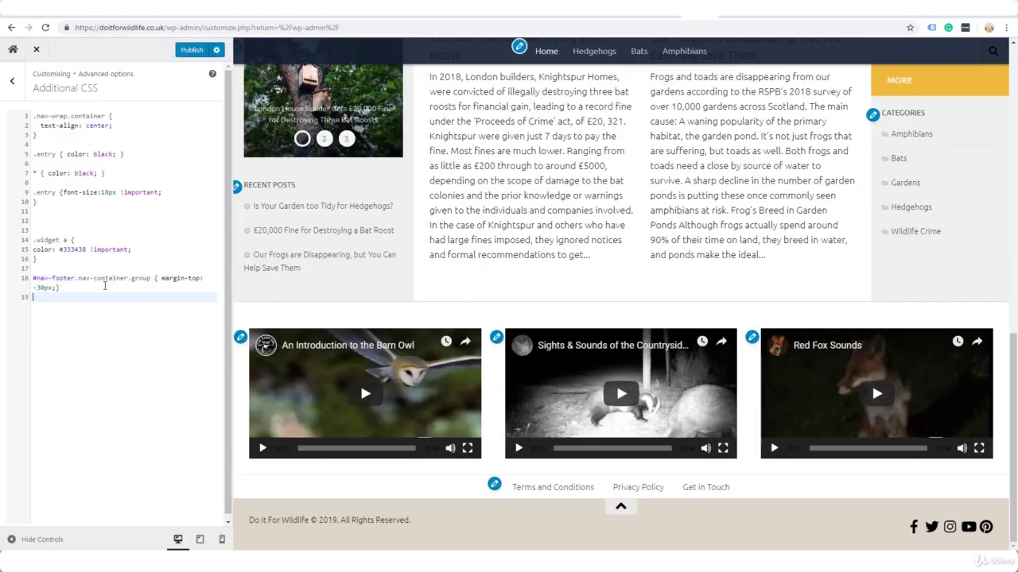
pyautogui.press('Return')
pyautogui.hotkey('ctrl', 'v')
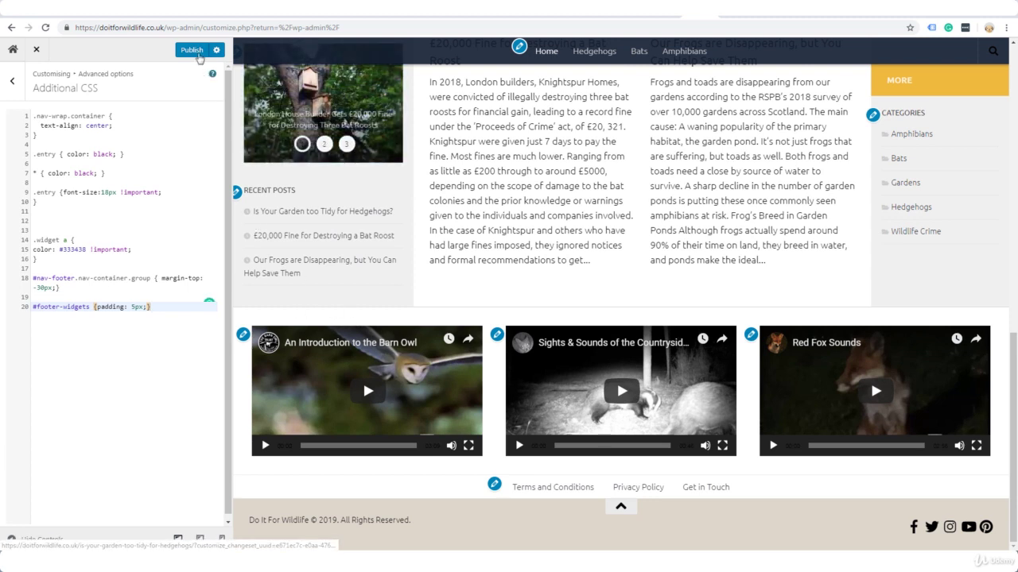
pyautogui.click(199, 50)
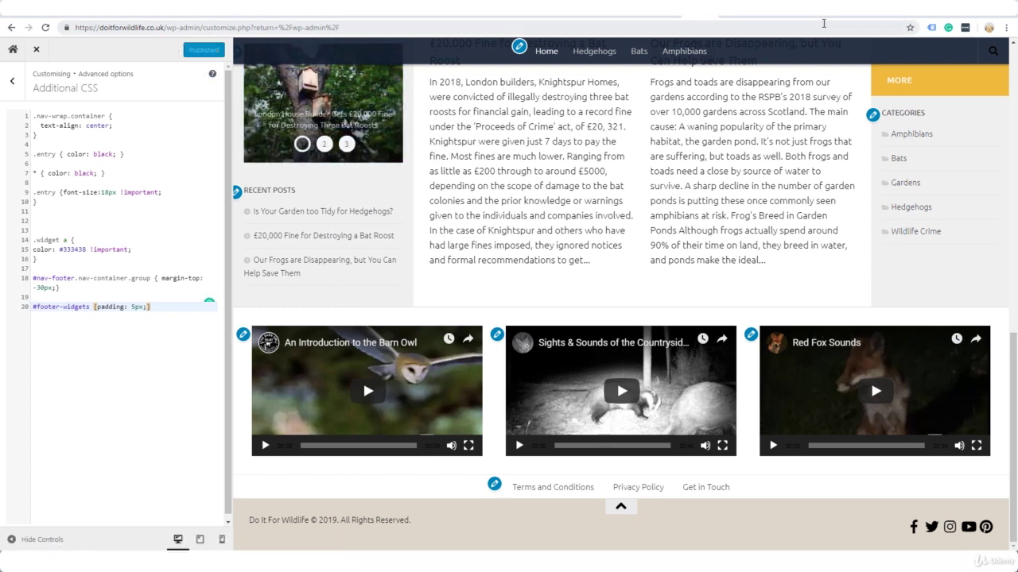
pyautogui.click(813, 22)
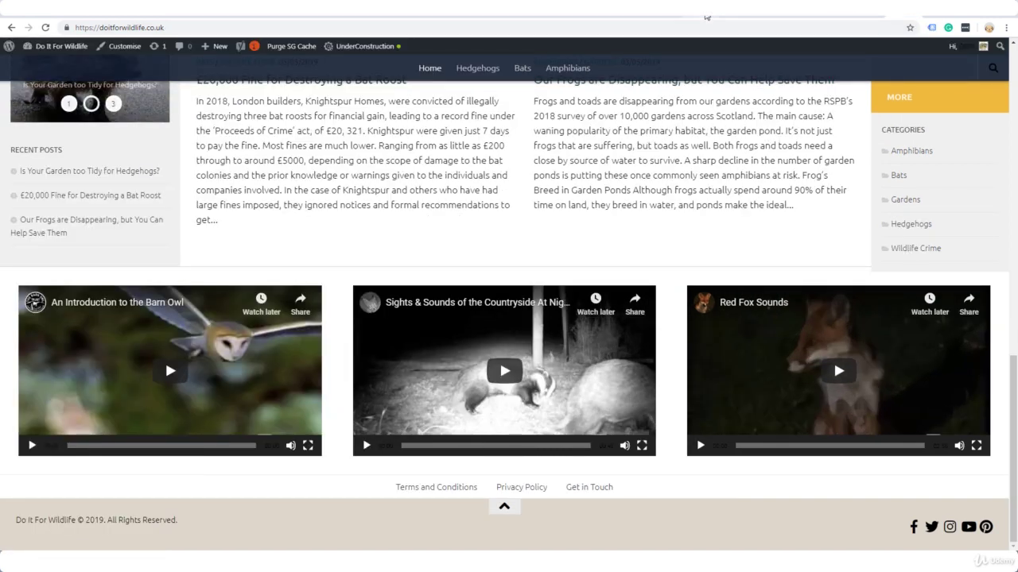
pyautogui.click(705, 16)
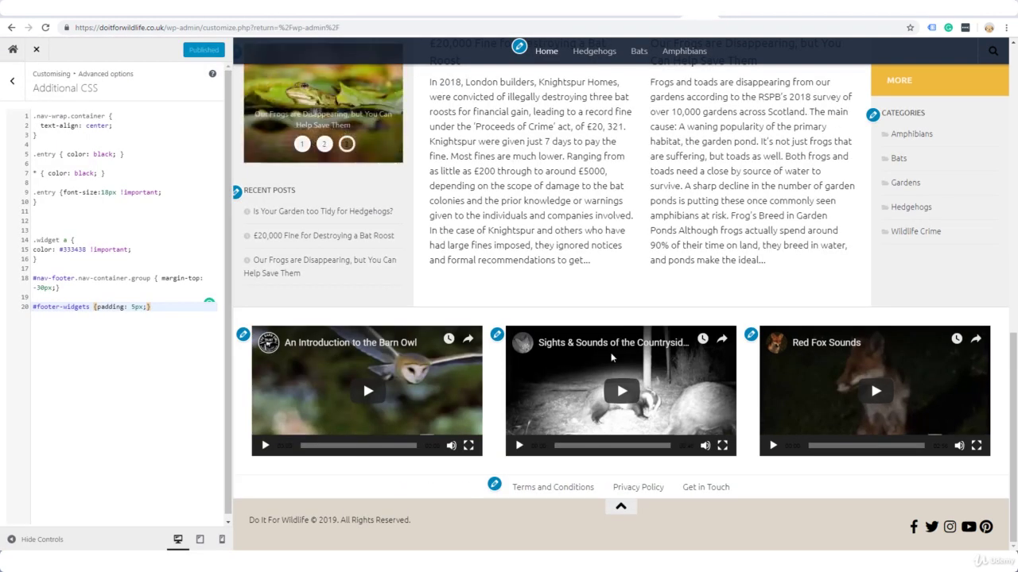
# Delete the #footer-widgets padding rule to compare the footer preview, and undo the deletion
pyautogui.moveTo(155, 306); pyautogui.dragTo(39, 303)
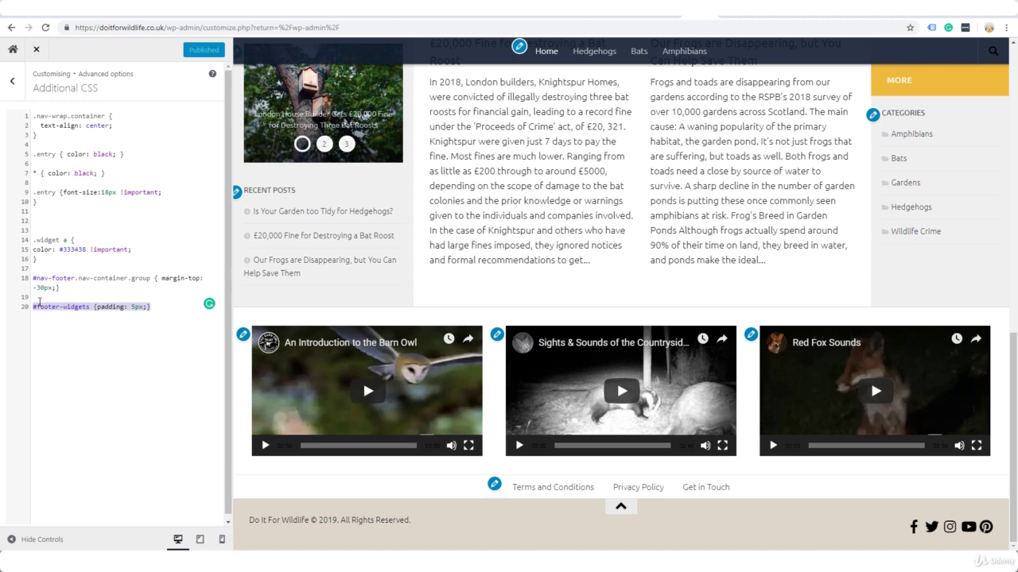
pyautogui.press('BackSpace')
pyautogui.hotkey('ctrl', 'z')
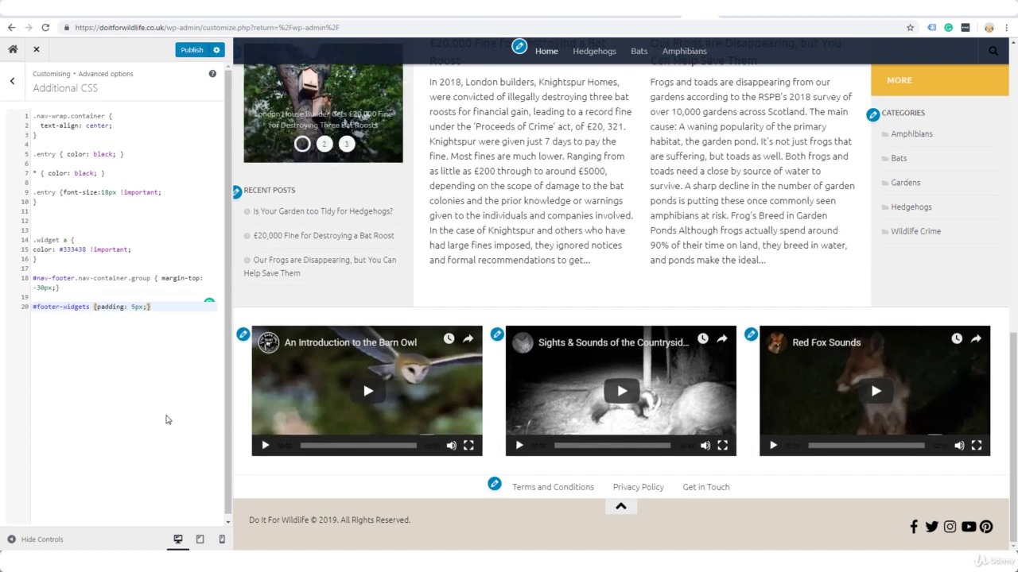
# Preview the footer at tablet and mobile sizes, and return to the desktop preview
pyautogui.click(200, 539)
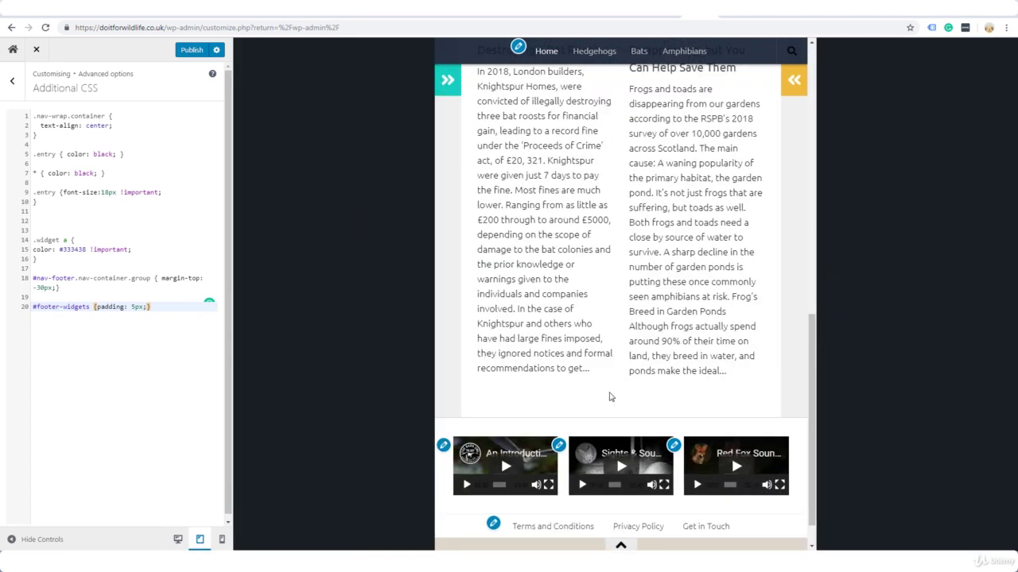
pyautogui.moveTo(815, 332); pyautogui.dragTo(816, 374)
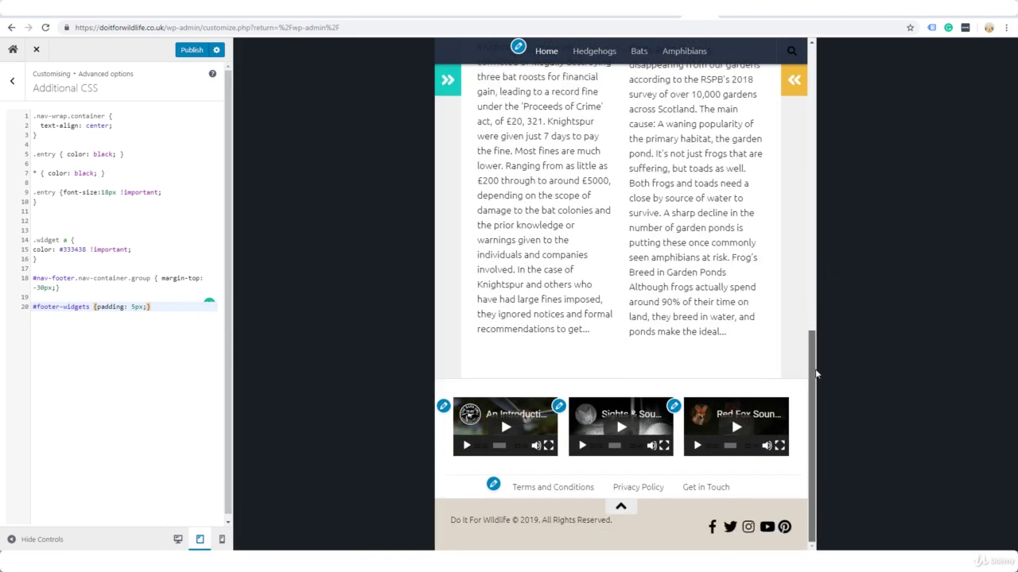
pyautogui.click(222, 539)
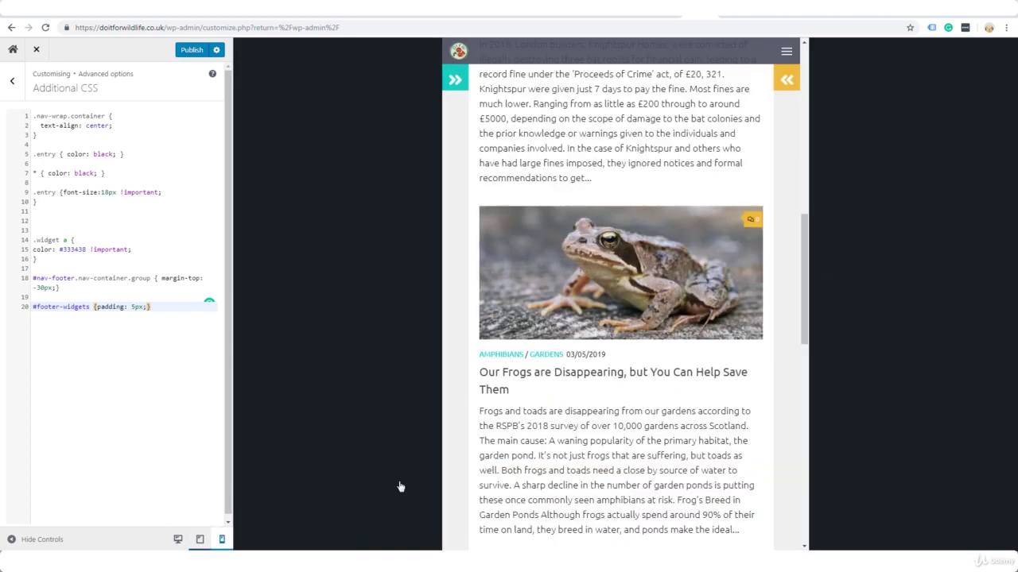
pyautogui.moveTo(707, 223); pyautogui.dragTo(720, 364)
pyautogui.click(178, 539)
# Add two new lines below the #footer-widgets padding rule in Additional CSS
pyautogui.click(111, 369)
pyautogui.press('Return')
pyautogui.press('Return')
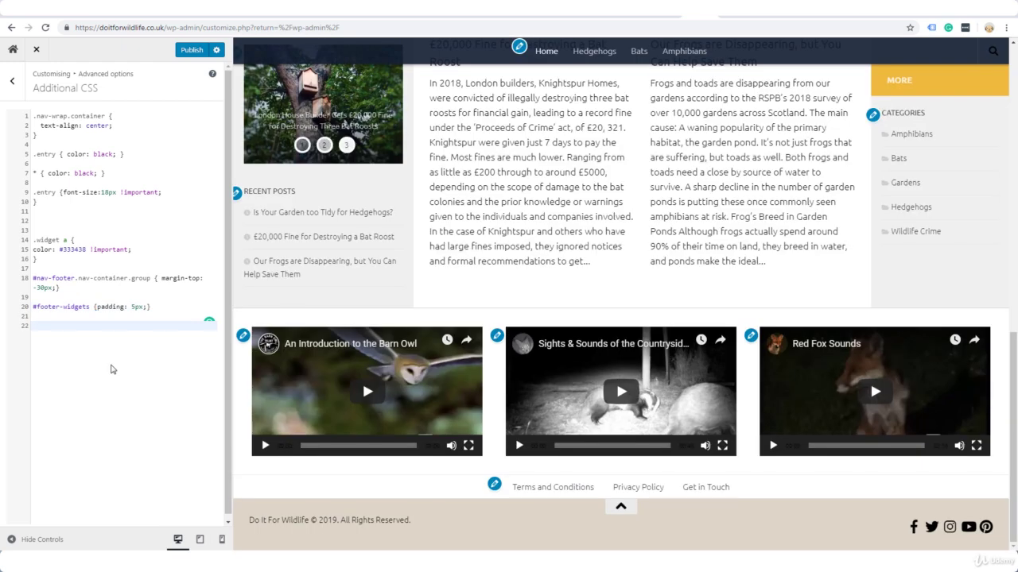